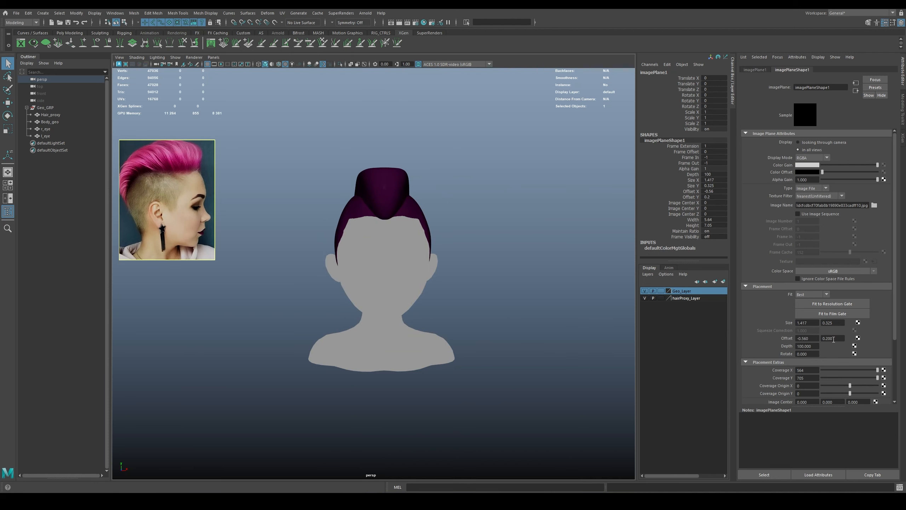
Examine the head and hair proxy from several sides, along with the objects grouped under Geo_GRP.
click(236, 177)
alt+drag(237, 177, 347, 154)
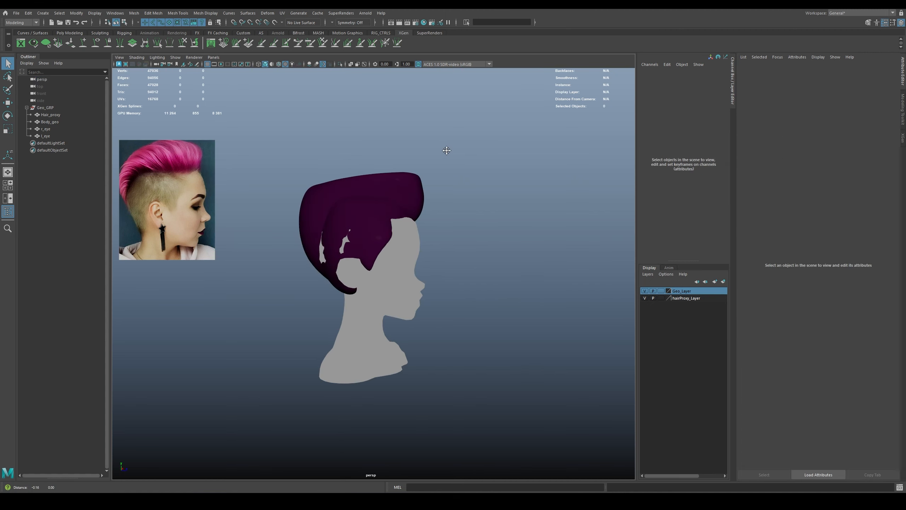
alt+drag(445, 147, 378, 161)
alt+drag(464, 191, 346, 146)
click(356, 179)
click(129, 120)
click(42, 80)
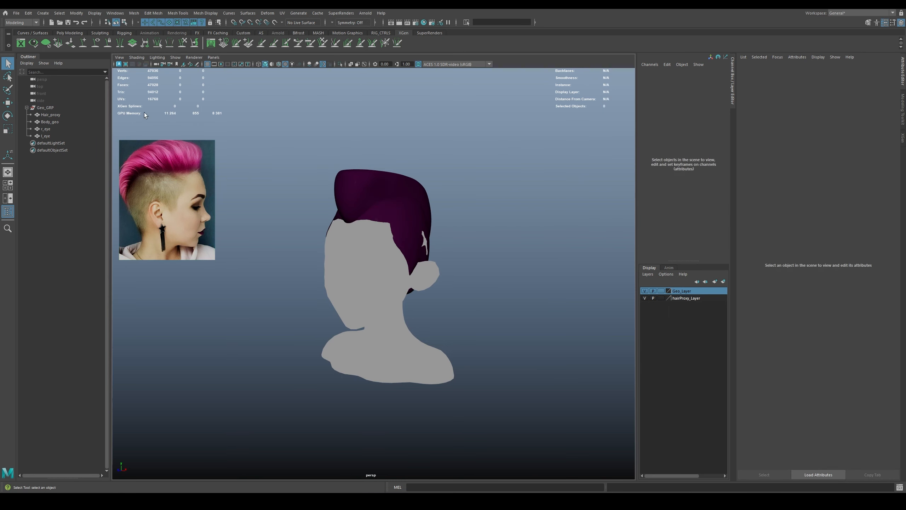
click(52, 108)
click(49, 114)
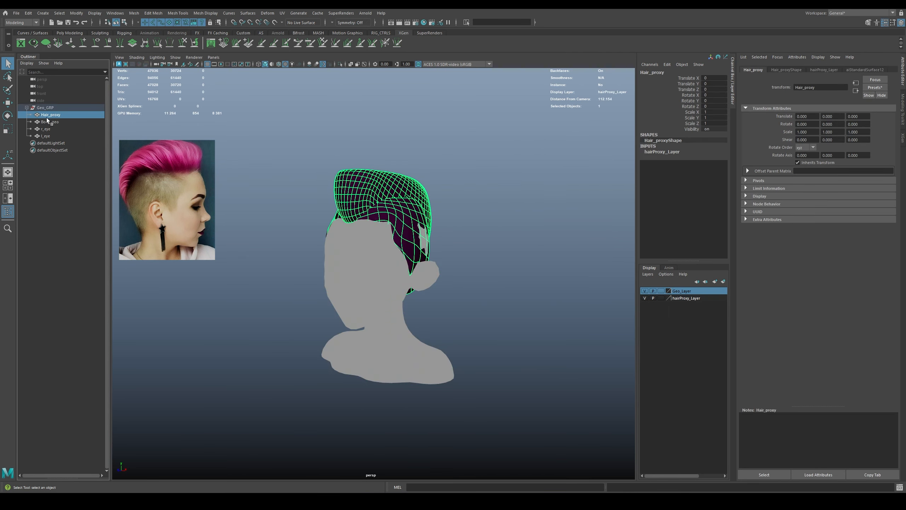
drag(47, 119, 45, 133)
click(50, 106)
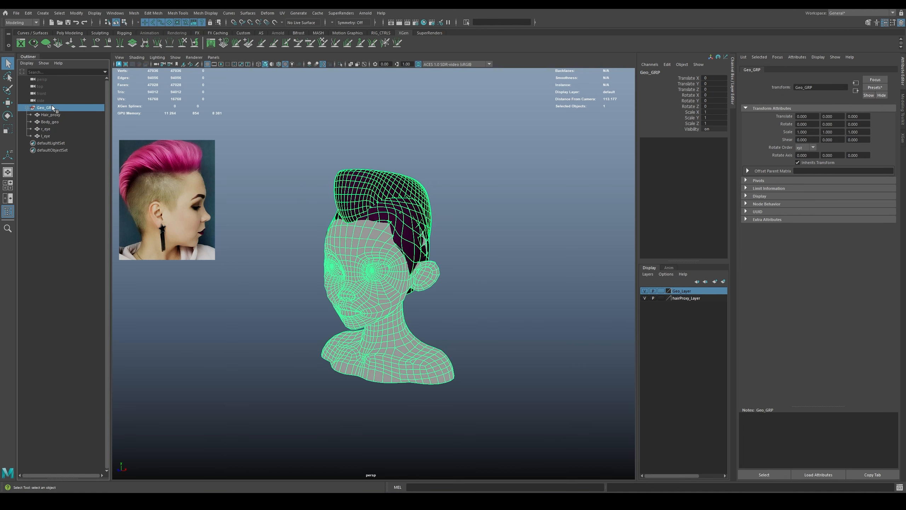
click(238, 106)
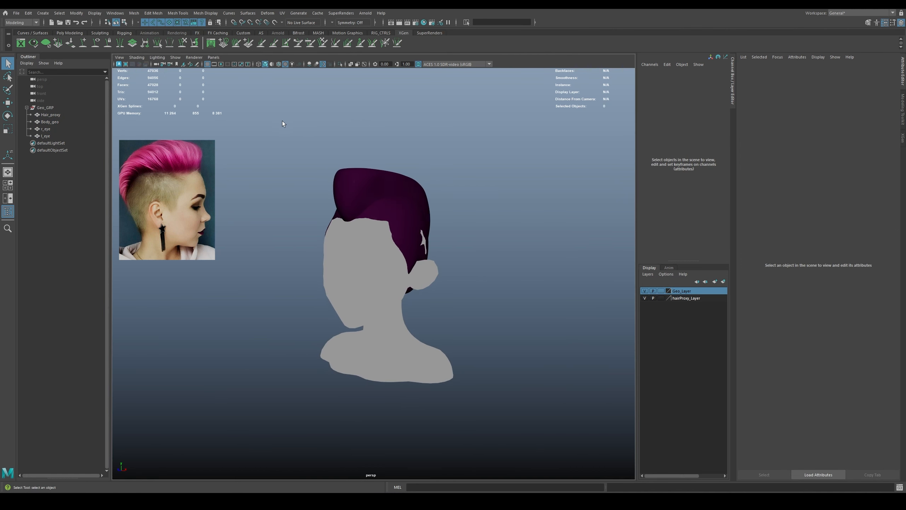
Check how Hair_proxy, Body_geo and the two eye meshes are assigned to the hairProxy_Layer and Geo_Layer display layers.
click(50, 114)
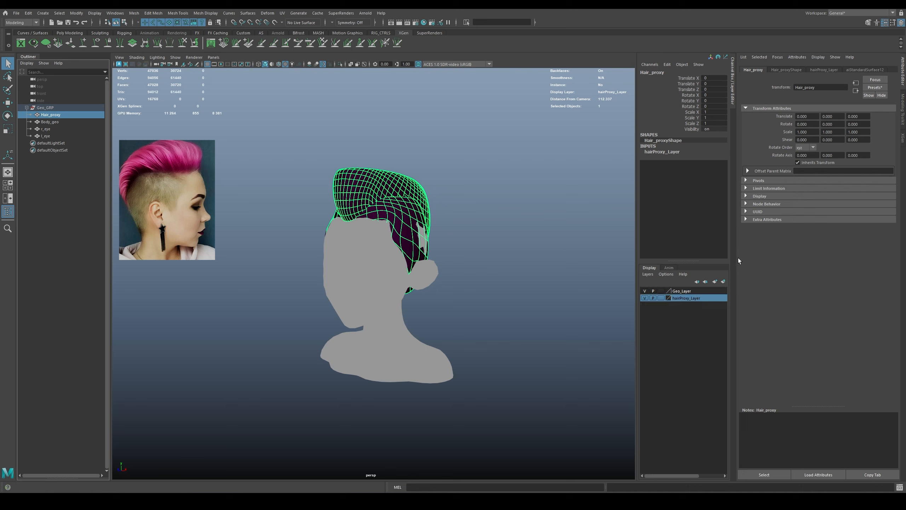
click(547, 262)
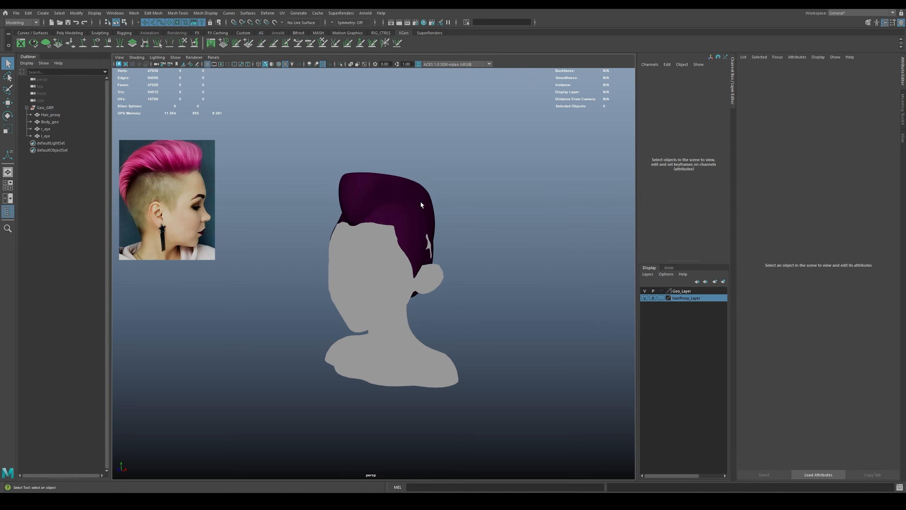
click(424, 207)
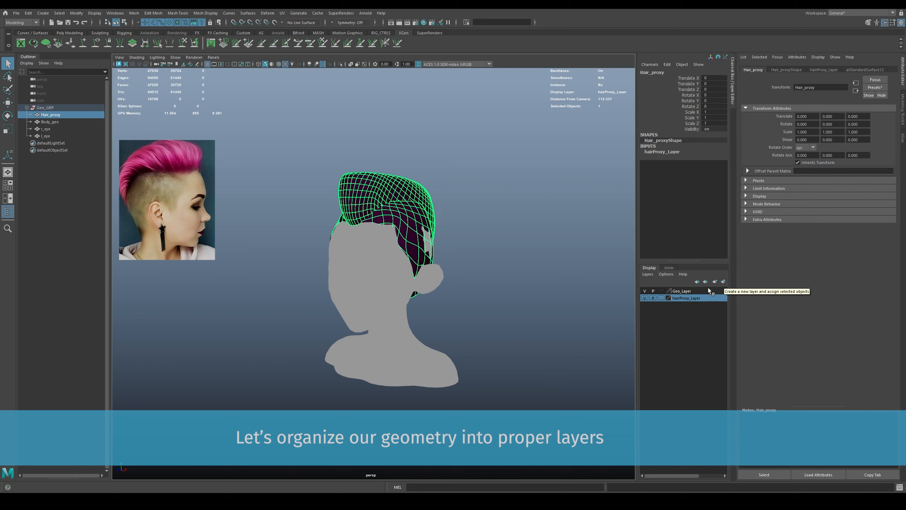
click(504, 234)
alt+drag(503, 233, 496, 230)
alt+middle_drag(489, 245, 493, 246)
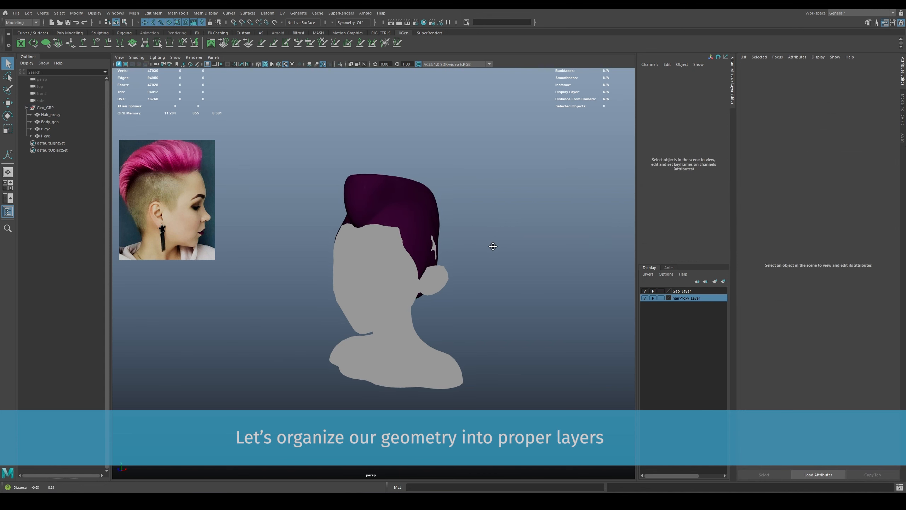
drag(49, 122, 45, 135)
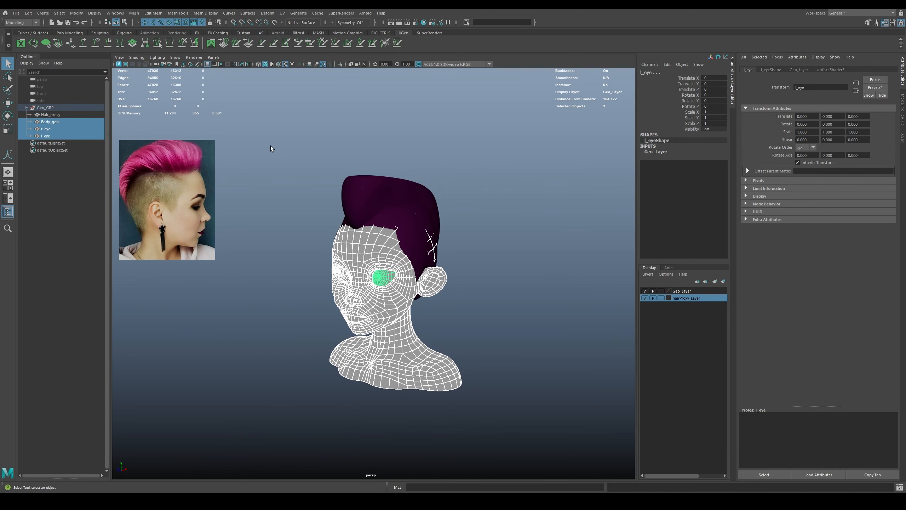
click(680, 291)
click(575, 279)
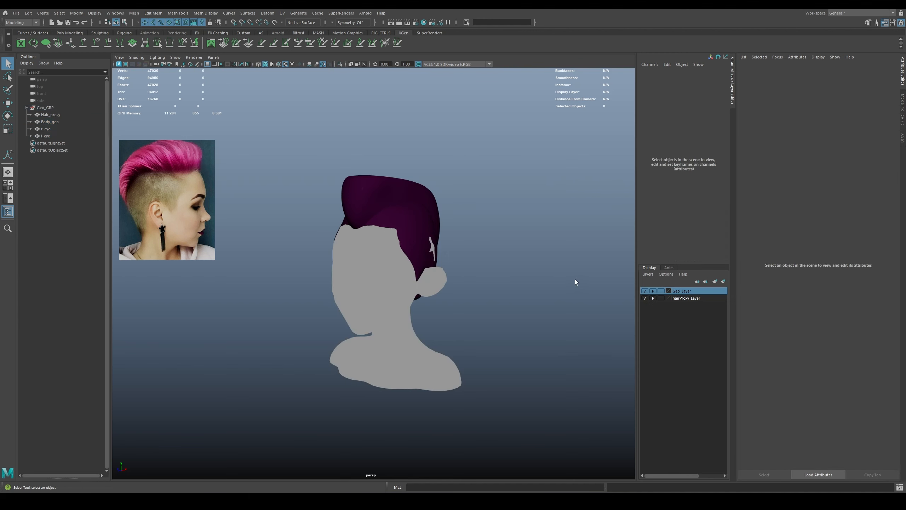
Set hairProxy_Layer to template display, check the head beneath it, and hide the layer.
click(662, 298)
alt+drag(558, 298, 437, 232)
drag(433, 191, 474, 193)
alt+drag(469, 202, 508, 192)
alt+drag(387, 165, 575, 274)
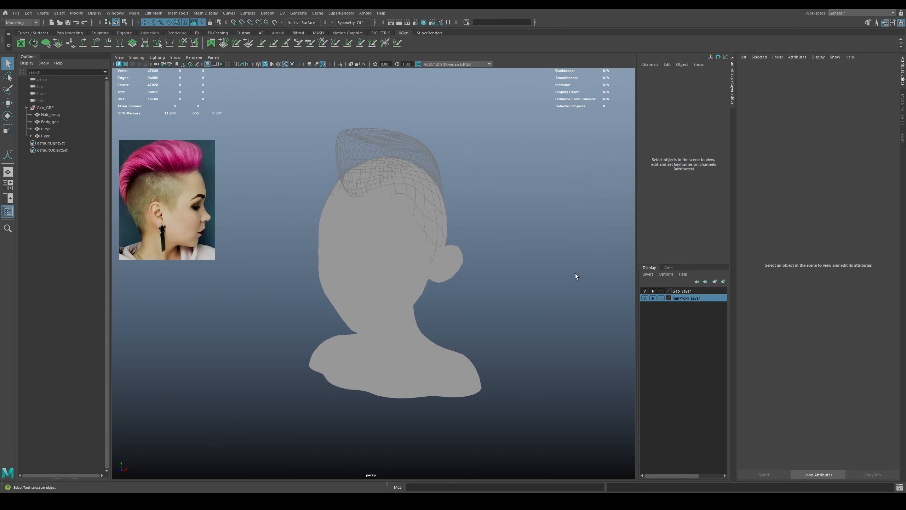
click(645, 298)
Show Body_geo in the orthographic side view and switch it to face selection mode.
click(438, 211)
mouse_move(439, 211)
alt+mouse_down()
mouse_move(464, 215)
mouse_move(446, 218)
mouse_move(422, 204)
alt+mouse_up()
scroll(456, 216, down, 2)
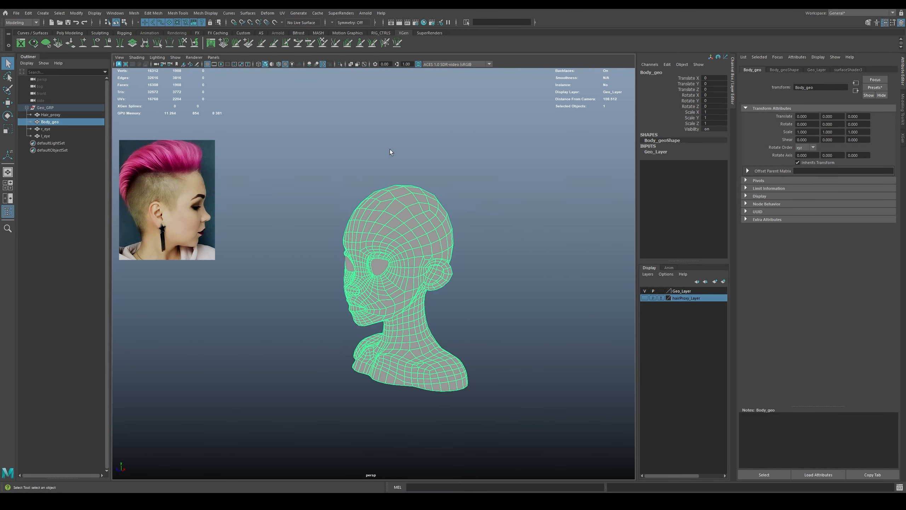
key(space)
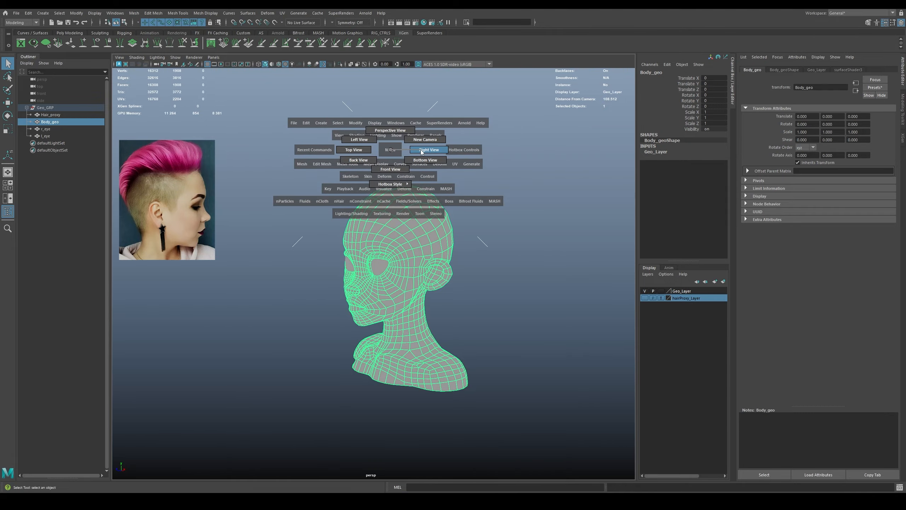
click(421, 152)
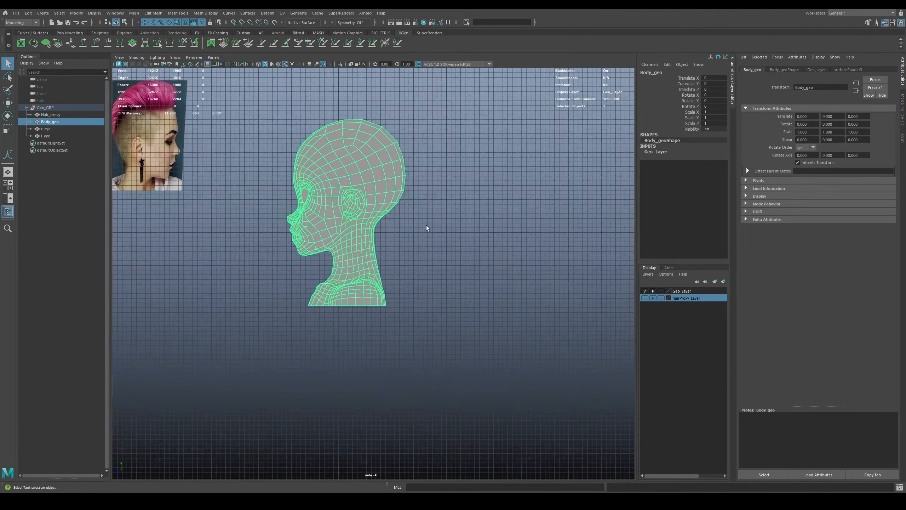
right_click(419, 167)
click(419, 185)
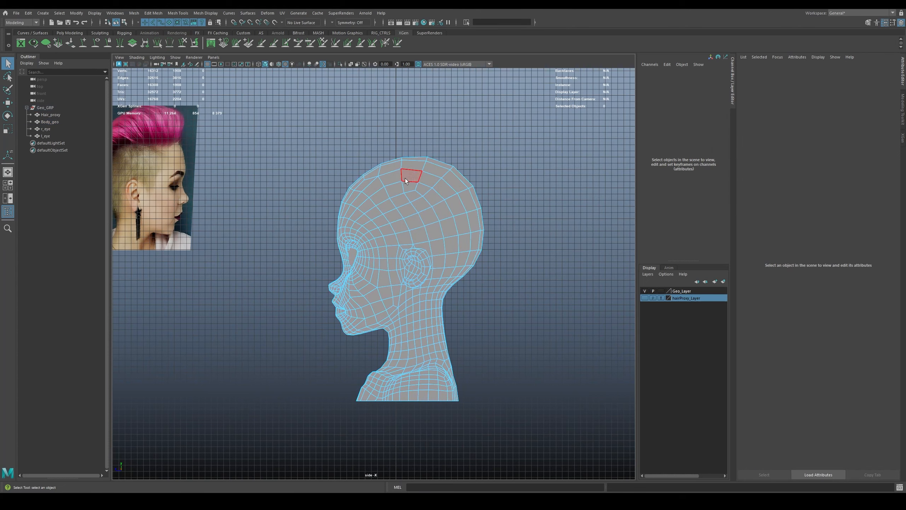
Lasso-select the Body_geo faces covering the scalp, from the forehead hairline around the ear to the nape.
key(q)
drag(291, 143, 318, 143)
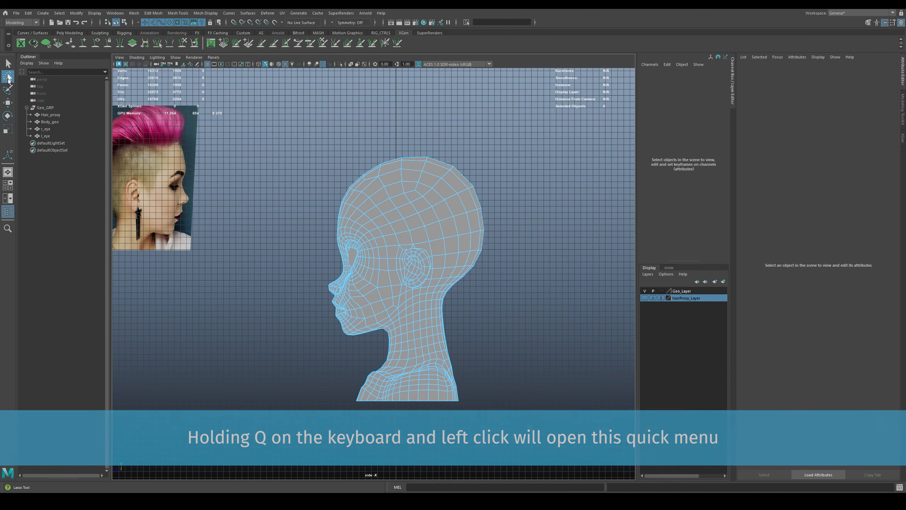
mouse_move(354, 125)
alt+middle_down()
mouse_move(325, 126)
mouse_move(328, 144)
alt+middle_up()
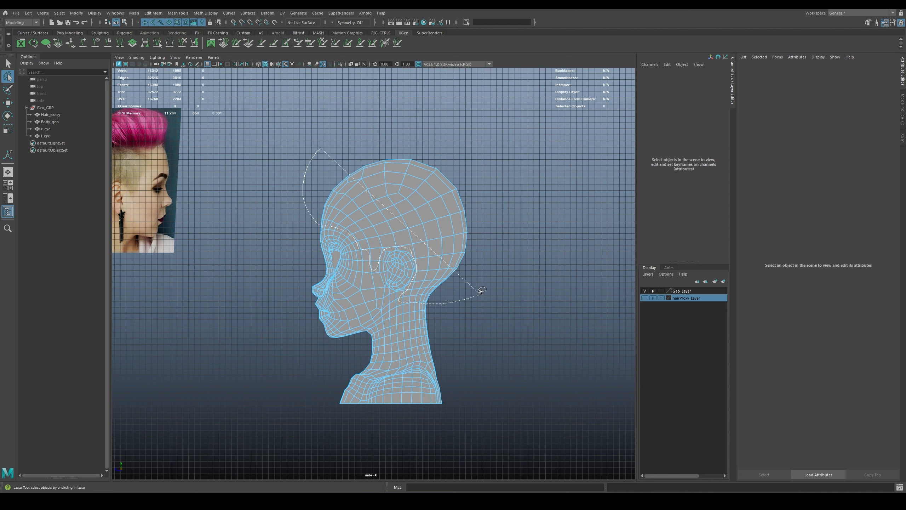
drag(482, 290, 480, 293)
scroll(313, 247, up, 4)
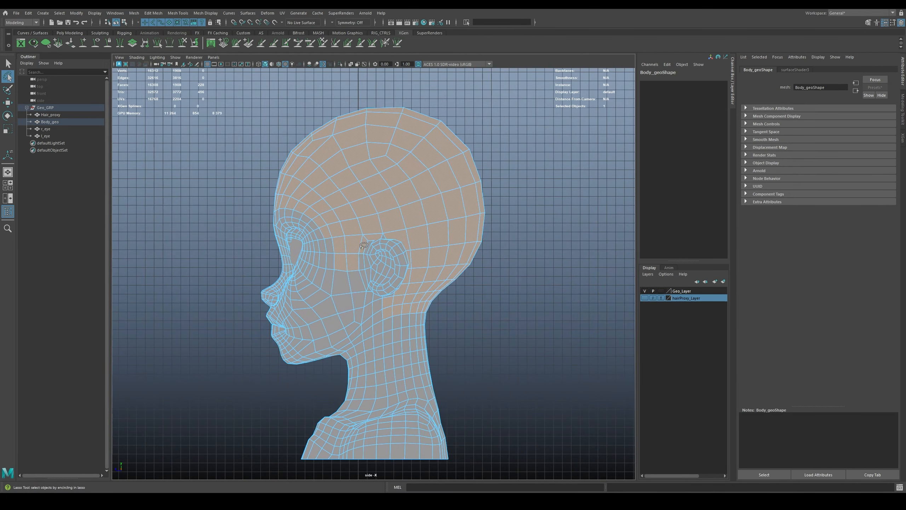
scroll(362, 244, down, 2)
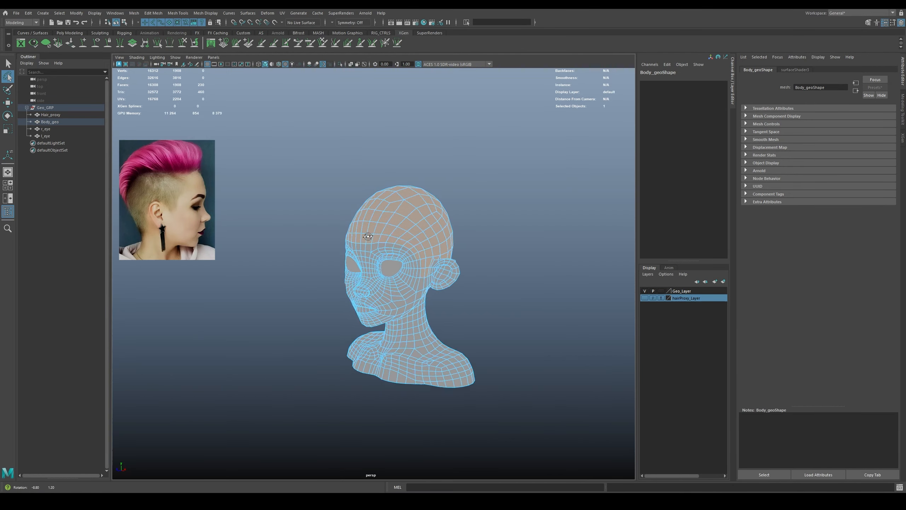
Turn on Object X symmetry for the selection in the perspective view.
mouse_move(371, 221)
alt+mouse_down()
mouse_move(487, 232)
mouse_move(359, 233)
alt+mouse_up()
key(w)
scroll(371, 228, up, 6)
click(337, 211)
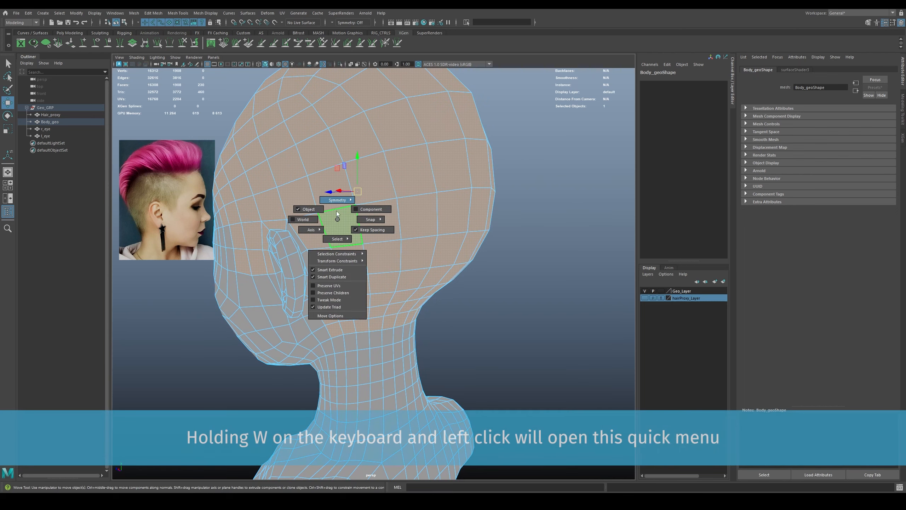
click(337, 184)
alt+drag(336, 215, 329, 251)
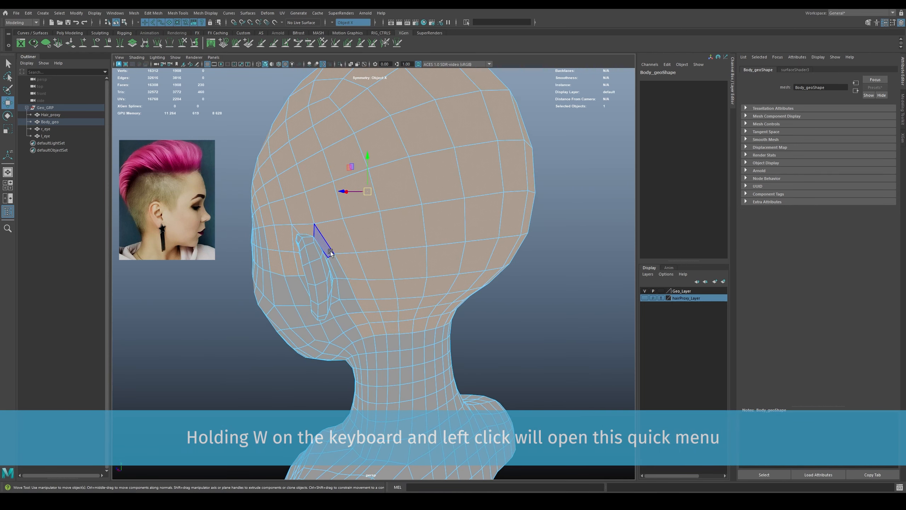
Correct the scalp selection around the ears, adding the missing faces behind them on both sides.
shift+click(330, 251)
shift+click(339, 270)
shift+click(346, 291)
shift+click(353, 304)
alt+drag(353, 304, 424, 260)
ctrl+click(425, 260)
alt+right_drag(447, 224, 376, 206)
mouse_move(376, 205)
alt+mouse_down()
mouse_move(403, 216)
mouse_move(390, 206)
alt+mouse_up()
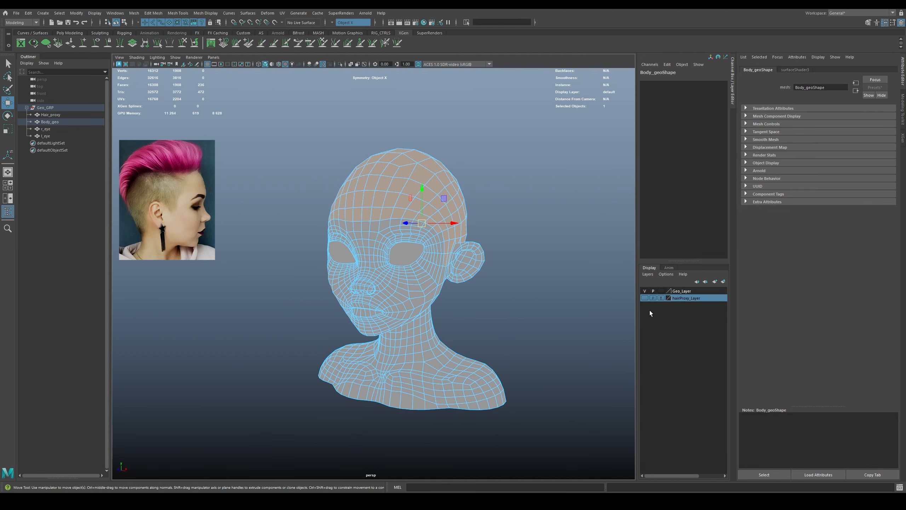
Show hairProxy_Layer as a guide and add the missing temple and sideburn faces to the scalp selection.
click(644, 298)
alt+drag(526, 269, 390, 248)
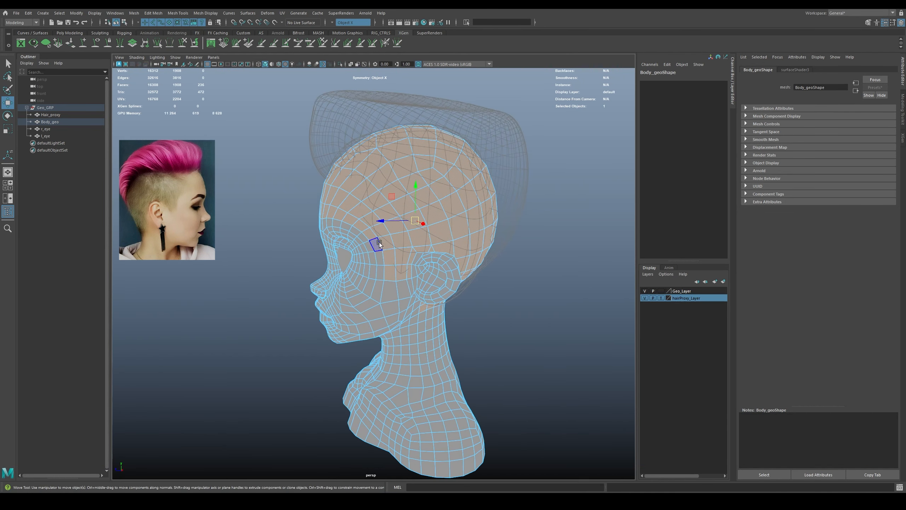
shift+click(380, 243)
shift+click(414, 274)
Add the row of faces along the nape to the scalp selection and hide hairProxy_Layer.
alt+drag(416, 276, 338, 310)
shift+click(336, 311)
shift+click(343, 311)
shift+click(353, 311)
shift+click(364, 311)
shift+click(375, 310)
alt+right_drag(445, 309, 363, 303)
alt+drag(364, 303, 464, 302)
click(644, 298)
alt+drag(546, 259, 472, 267)
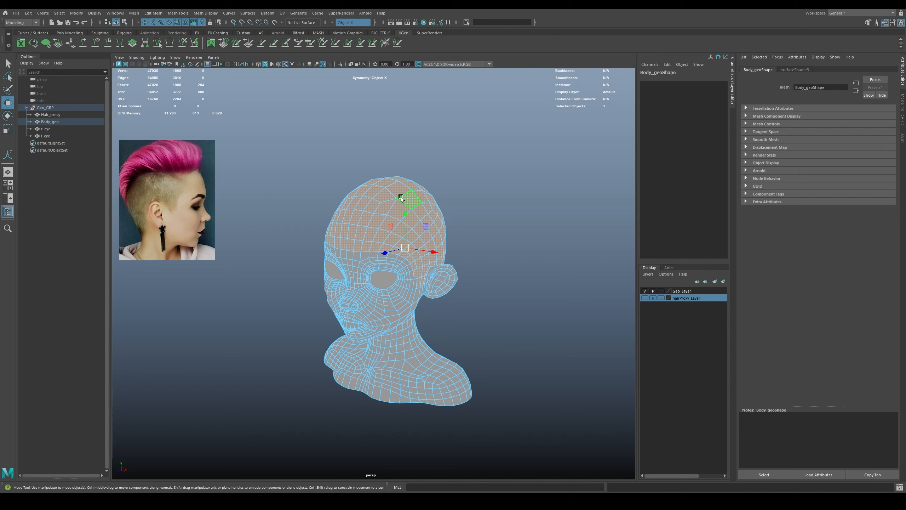
Duplicate the selected scalp faces as a separate mesh and return to object mode.
shift+right_click(401, 199)
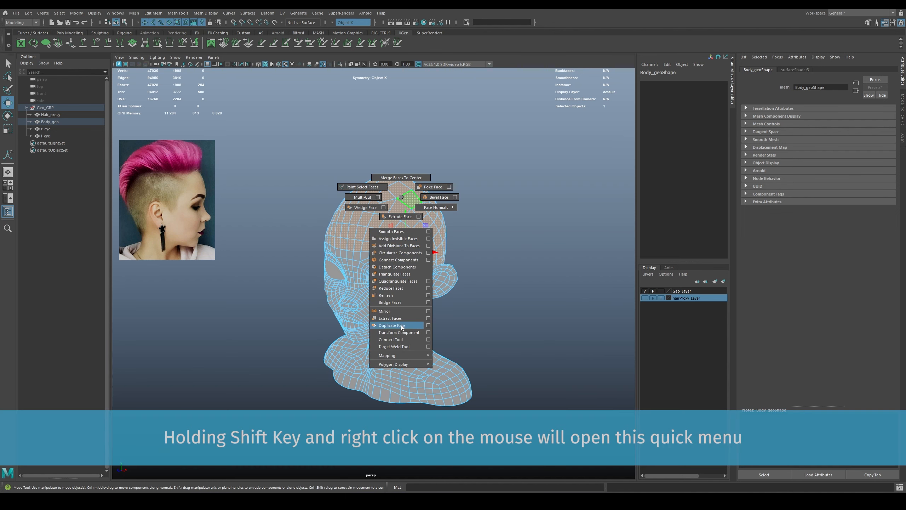
click(396, 326)
right_click(364, 198)
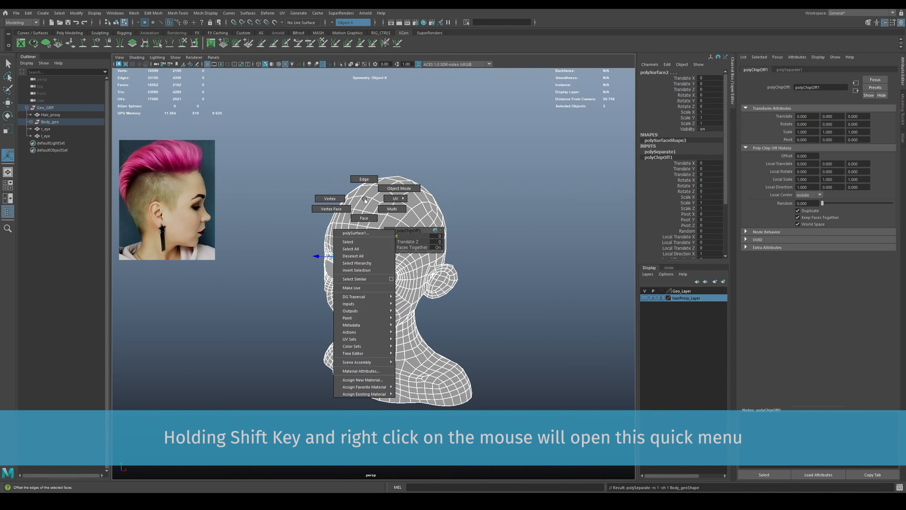
click(386, 188)
click(436, 152)
Delete the construction history of both the head mesh and the duplicated scalp mesh.
drag(319, 151, 473, 407)
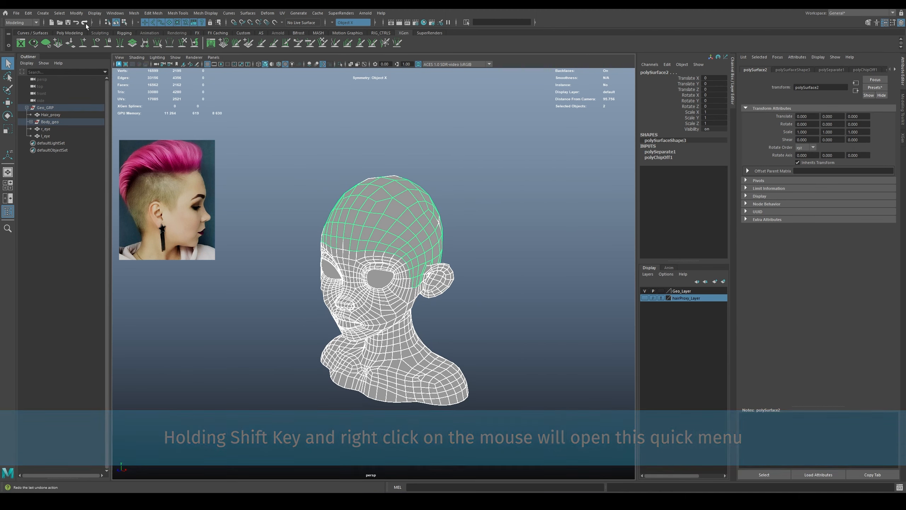
click(28, 12)
mouse_move(102, 101)
click(134, 98)
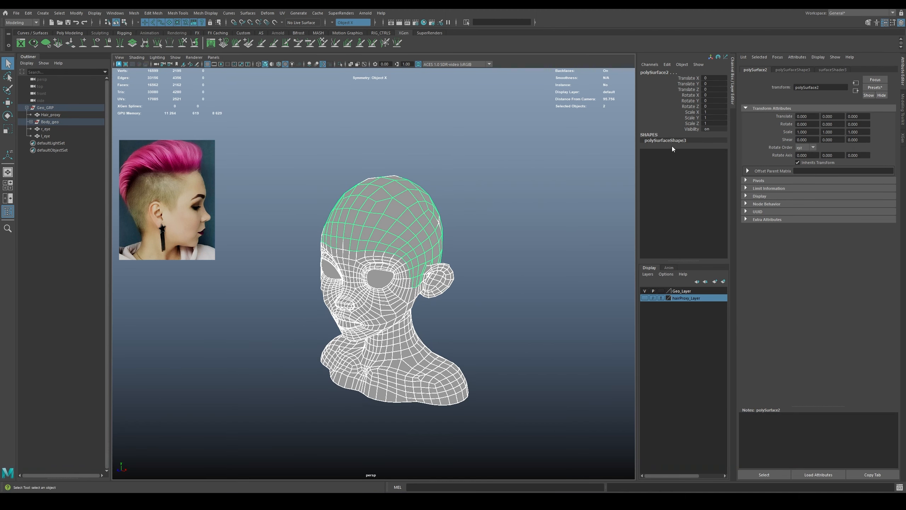
click(468, 161)
Rename the full head mesh under Body_geo as Head_Geo and the duplicated scalp mesh as Scalp_Geo.
click(414, 196)
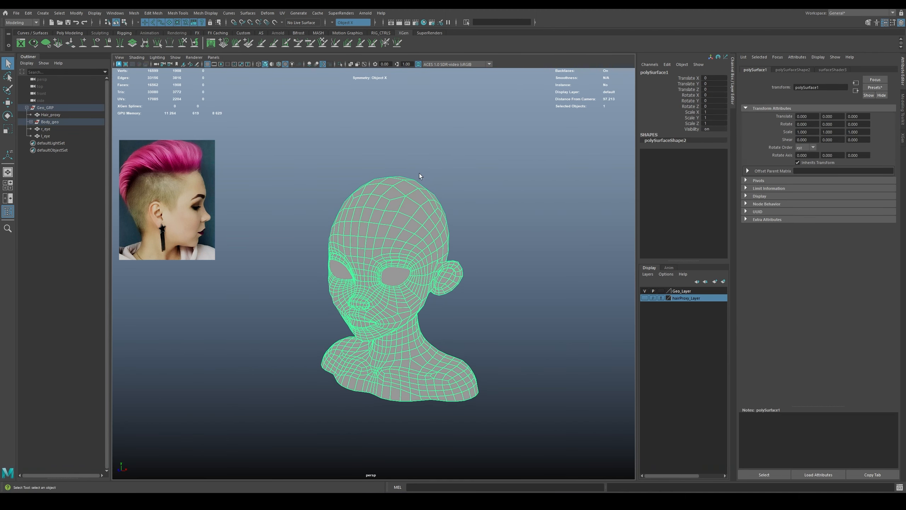
click(31, 122)
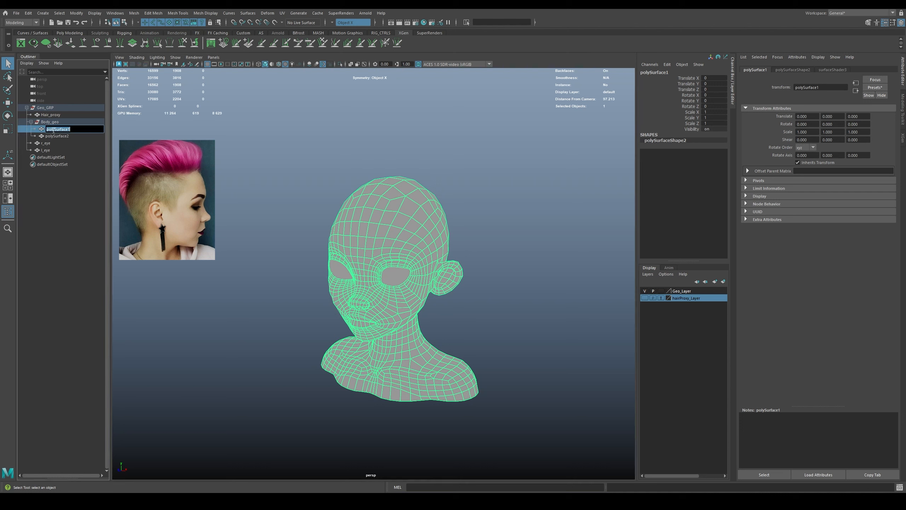
click(53, 129)
text(Head_Geo)
key(Return)
double_click(53, 136)
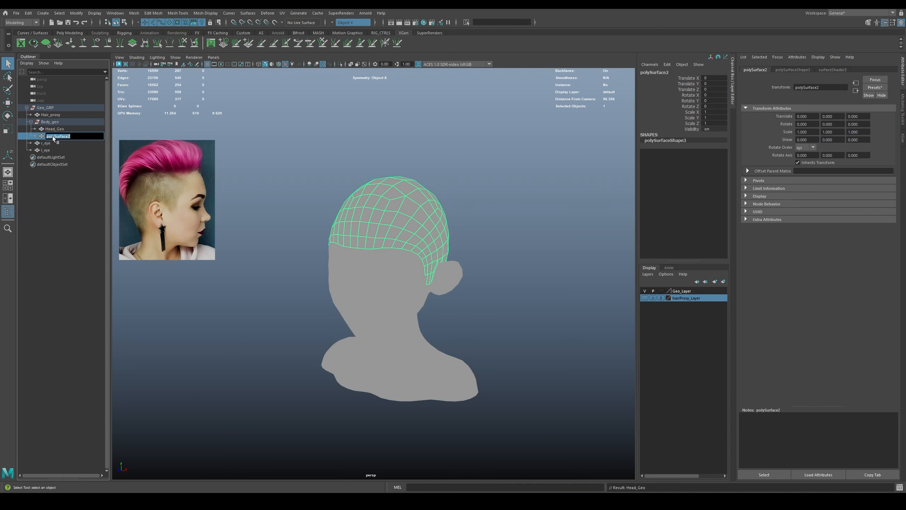
text(Scalp_Geo)
key(Return)
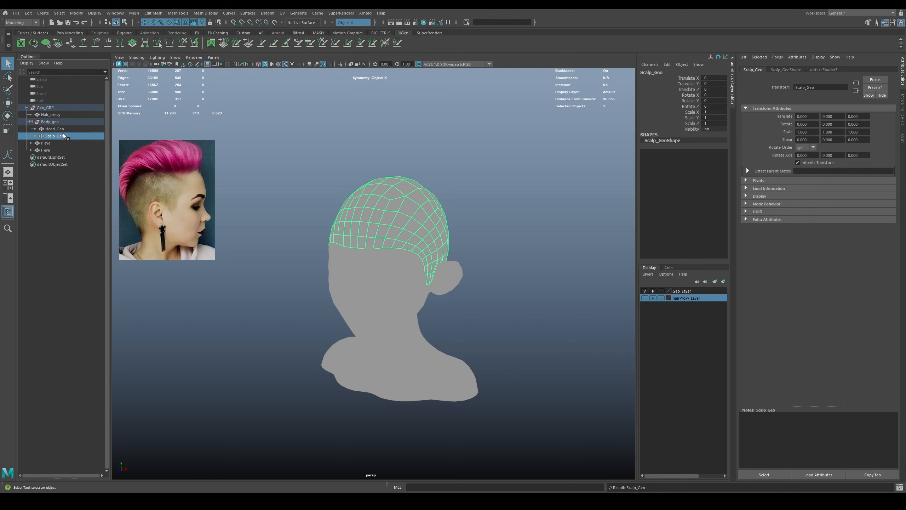
Move Head_Geo and Scalp_Geo out of Body_geo directly into Geo_GRP, and delete the empty Body_geo group.
shift+click(57, 130)
middle_drag(56, 132, 55, 119)
click(53, 135)
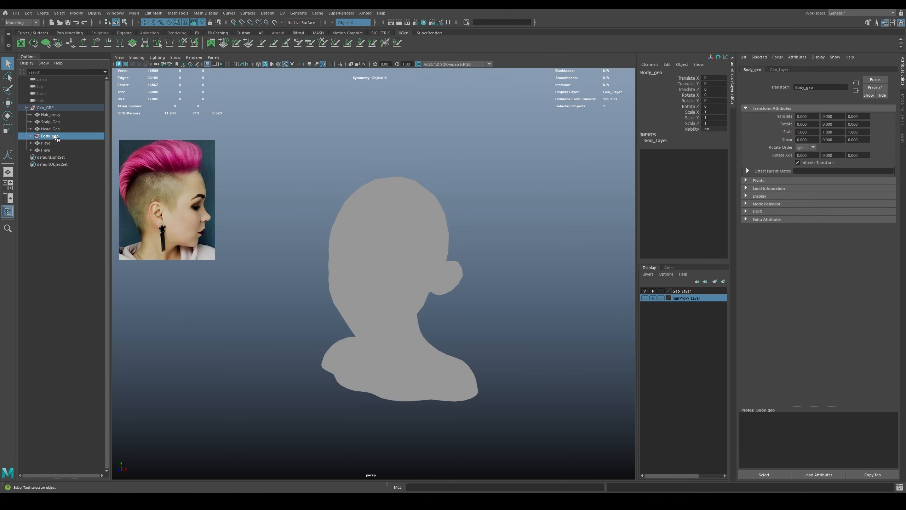
key(Delete)
Assign a new Lambert material to Scalp_Geo and change its color to bright green.
click(50, 121)
alt+drag(400, 171, 465, 173)
right_drag(464, 172, 459, 355)
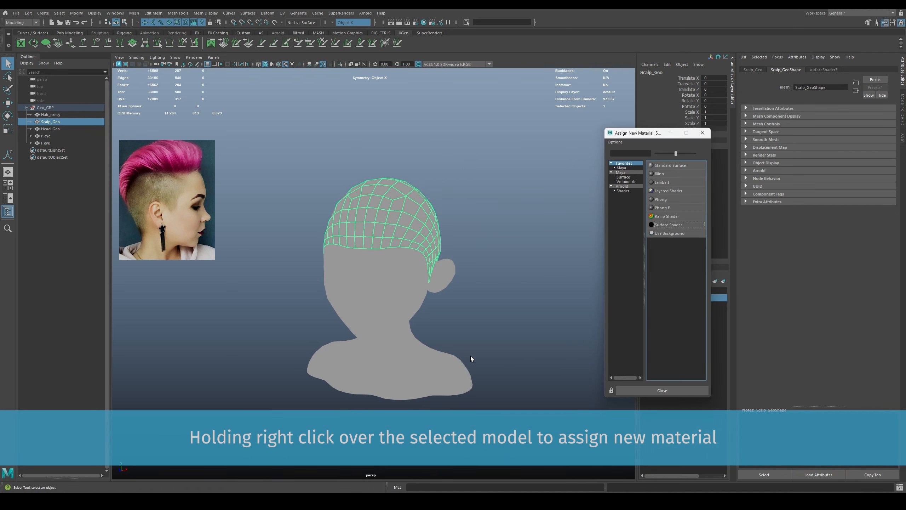
drag(636, 136, 534, 119)
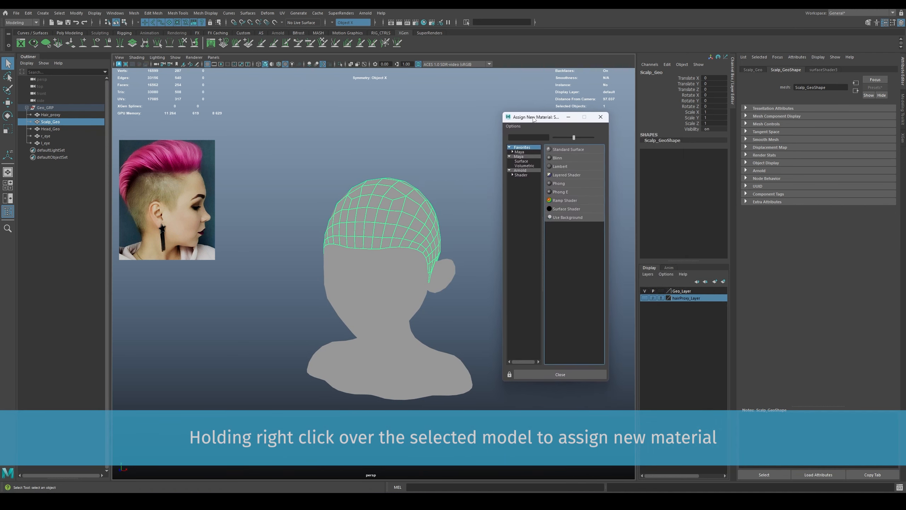
click(559, 166)
click(799, 151)
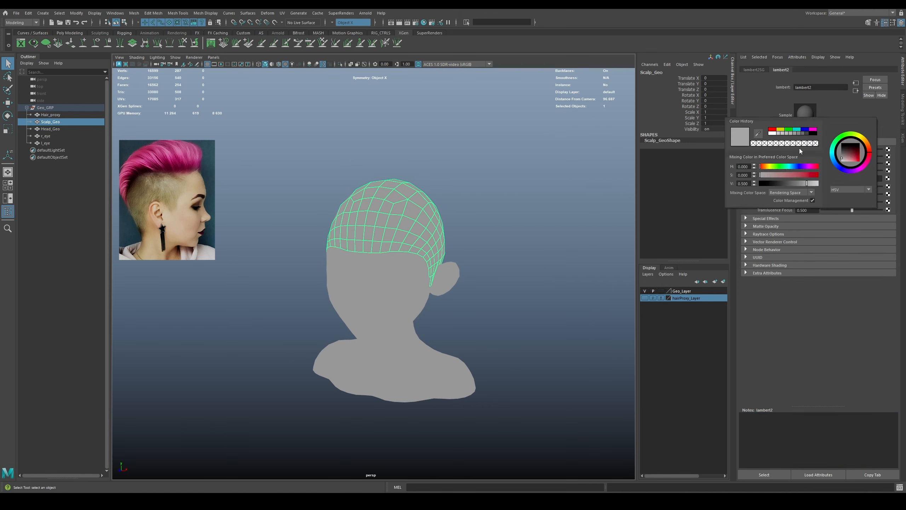
drag(792, 175, 817, 183)
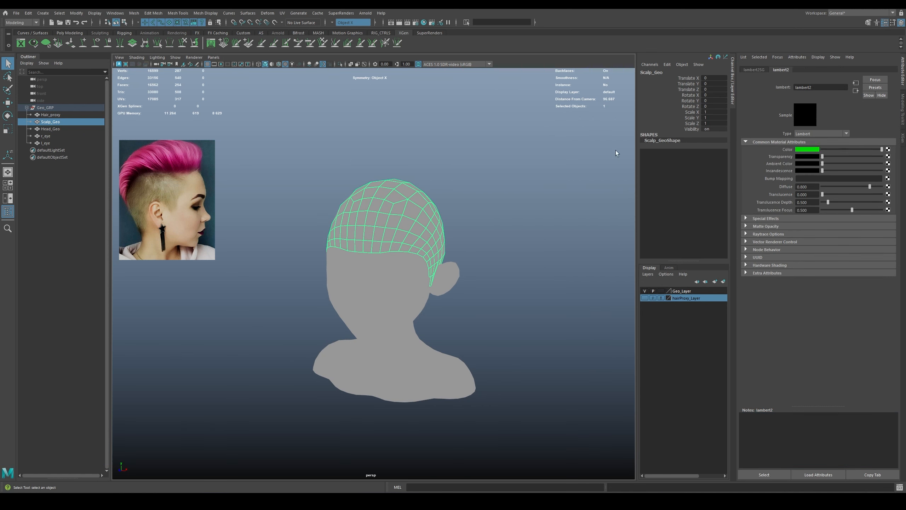
click(556, 157)
Examine how the green scalp mesh sits on the head mesh from several sides.
alt+drag(517, 179, 413, 191)
click(413, 191)
click(472, 184)
mouse_move(472, 184)
alt+mouse_down()
mouse_move(459, 184)
mouse_move(480, 186)
alt+mouse_up()
click(397, 199)
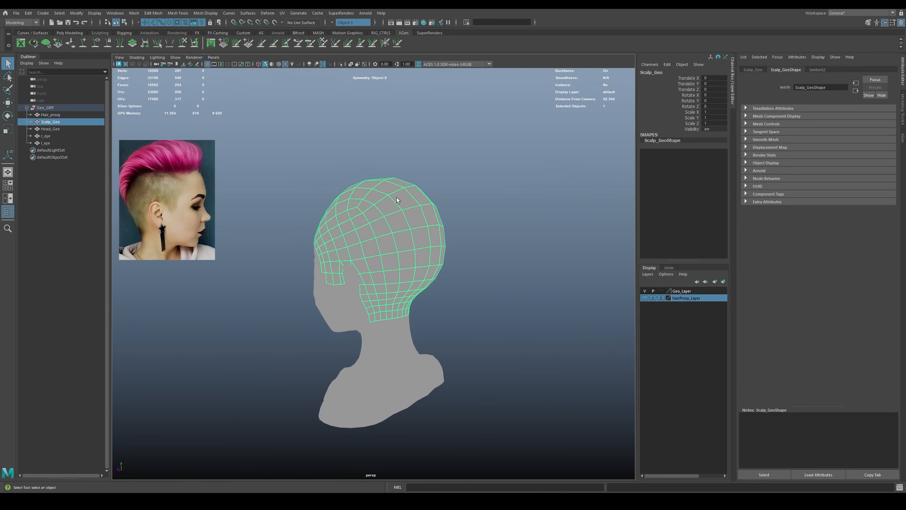
alt+drag(397, 198, 459, 198)
click(450, 196)
click(459, 197)
click(473, 247)
alt+drag(473, 247, 470, 197)
Select all faces of Scalp_Geo and apply Transform Component to them.
click(389, 205)
click(446, 193)
right_drag(467, 154, 469, 173)
drag(282, 122, 581, 373)
alt+drag(524, 270, 500, 264)
key(w)
drag(500, 209, 466, 152)
shift+right_drag(466, 145, 468, 146)
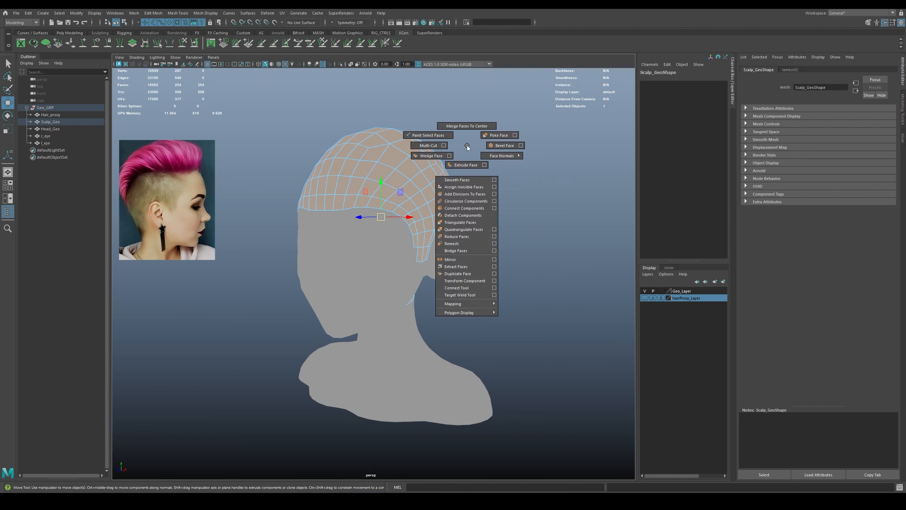
click(465, 281)
Offset the scalp faces slightly outward from the head by setting Local Translate Z to 0.02.
alt+drag(465, 280, 434, 235)
drag(321, 245, 311, 248)
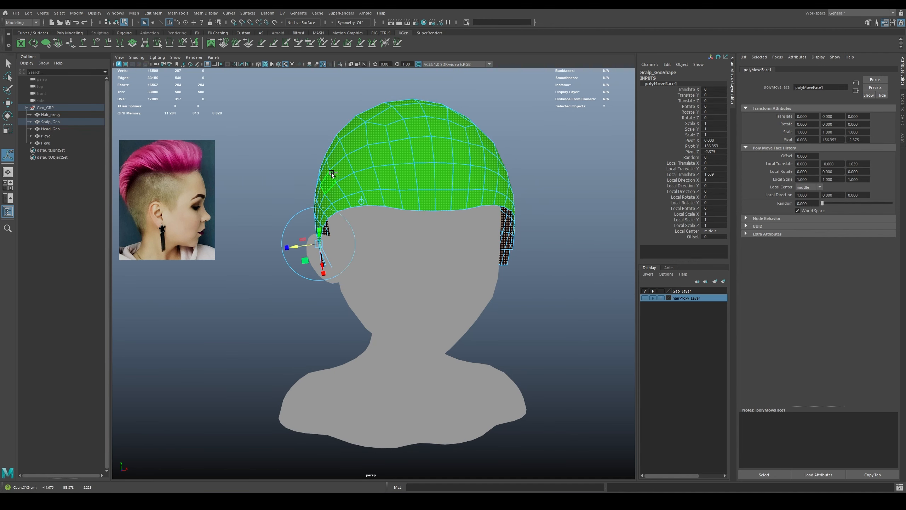
key(ctrl+z)
alt+drag(332, 174, 524, 224)
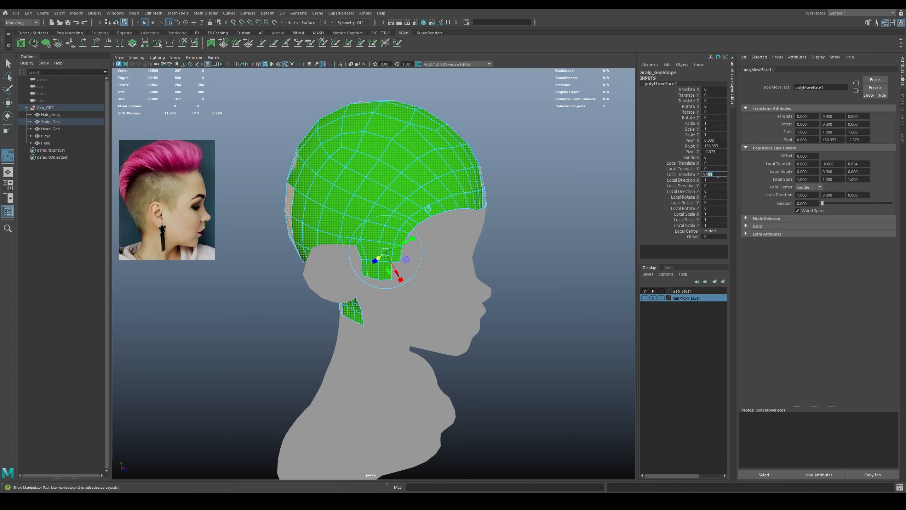
text(0.02)
key(Return)
Return to object mode and delete the construction history of Scalp_Geo.
alt+drag(441, 188, 352, 205)
key(q)
key(F8)
click(492, 153)
alt+drag(489, 157, 353, 152)
click(416, 215)
alt+middle_drag(352, 152, 356, 153)
click(29, 13)
mouse_move(92, 98)
click(143, 100)
Add Scalp_Geo and Head_Geo to Geo_Layer and toggle the layer's visibility to check its contents.
alt+drag(473, 125, 466, 161)
click(468, 160)
right_click(680, 291)
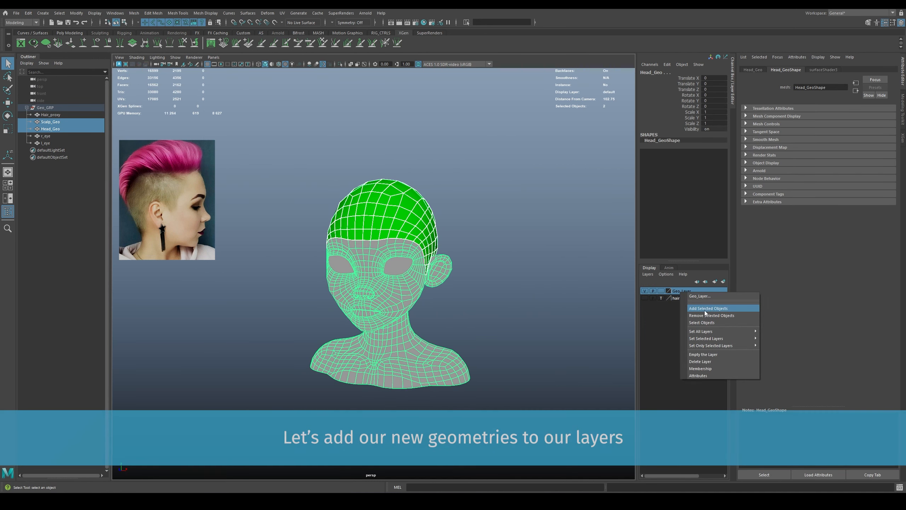
click(705, 308)
click(618, 280)
click(645, 291)
click(645, 291)
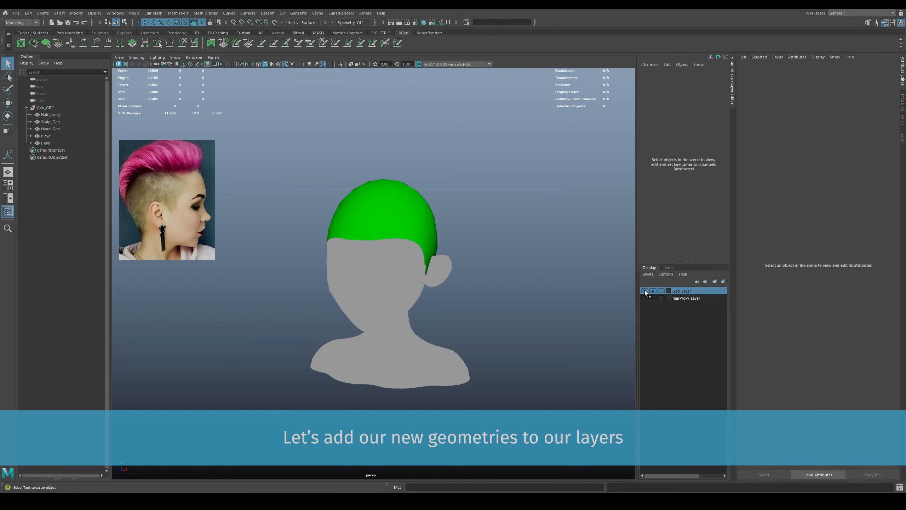
Set the display type of Geo_Layer to Reference.
alt+drag(421, 248, 526, 248)
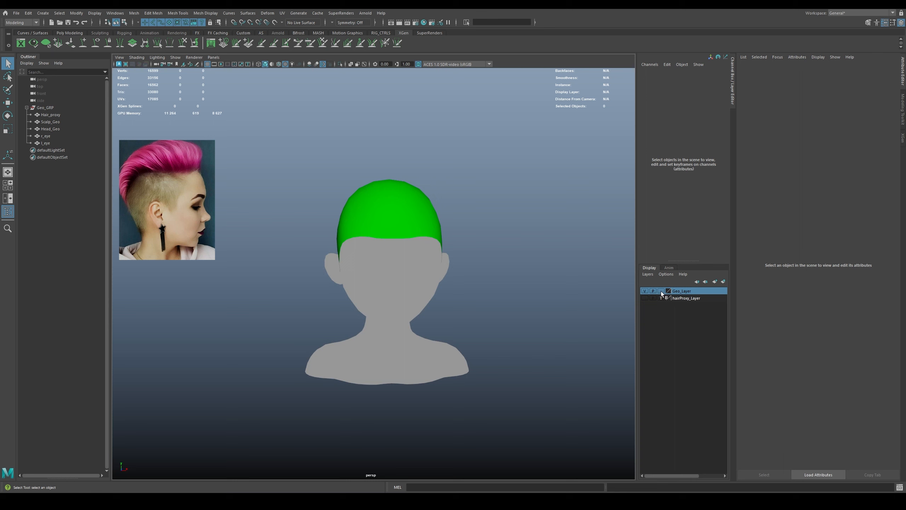
click(662, 291)
alt+drag(529, 289, 461, 286)
click(661, 291)
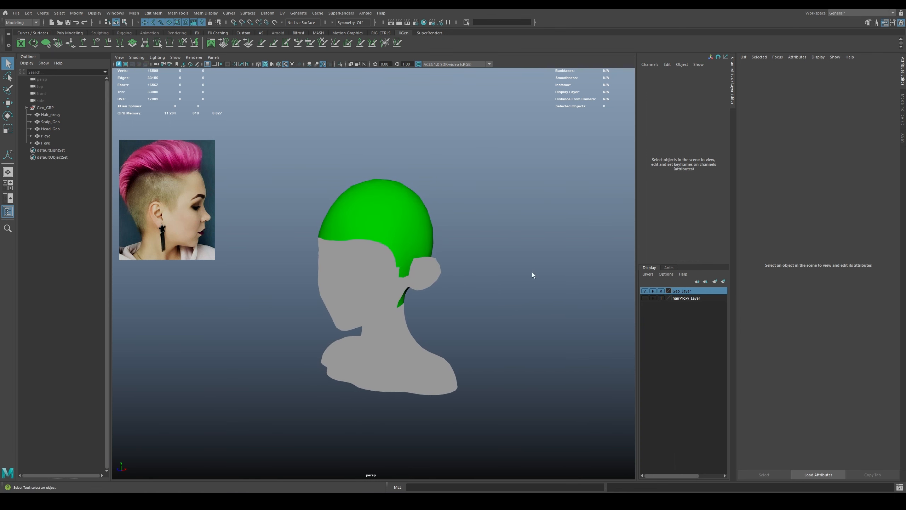
Select the scalp mesh, bring up the XGen editor and convert the selection to faces.
click(380, 238)
alt+drag(379, 238, 500, 250)
click(902, 138)
alt+drag(498, 162, 494, 188)
key(ctrl+F11)
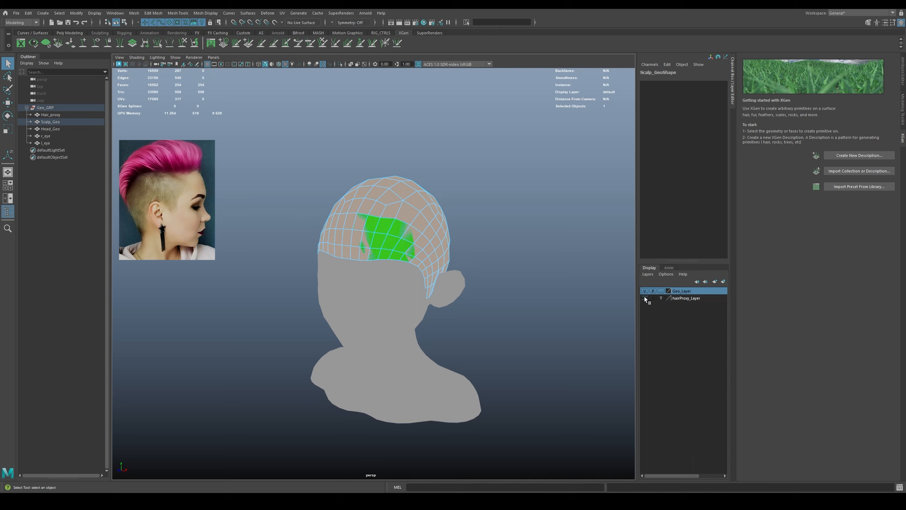
Show hairProxy_Layer and remove groups of faces from the scalp face selection, using the hair proxy as a guide.
click(644, 298)
alt+drag(492, 263, 346, 256)
key(w)
mouse_move(495, 162)
mouse_down()
mouse_move(495, 128)
mouse_move(495, 147)
mouse_up()
alt+drag(403, 250, 412, 249)
ctrl+drag(358, 252, 417, 275)
mouse_move(417, 274)
alt+mouse_down()
mouse_move(302, 244)
mouse_move(333, 258)
alt+mouse_up()
mouse_move(333, 258)
alt+mouse_down()
mouse_move(348, 256)
mouse_move(359, 281)
mouse_move(373, 277)
mouse_move(318, 283)
alt+mouse_up()
ctrl+drag(306, 302, 378, 298)
alt+drag(404, 296, 311, 298)
scroll(522, 184, down, 4)
ctrl+shift+right_drag(523, 184, 523, 140)
alt+drag(522, 157, 429, 219)
Start a new XGen description and name its new collection Rockstar_collection_01.
click(846, 156)
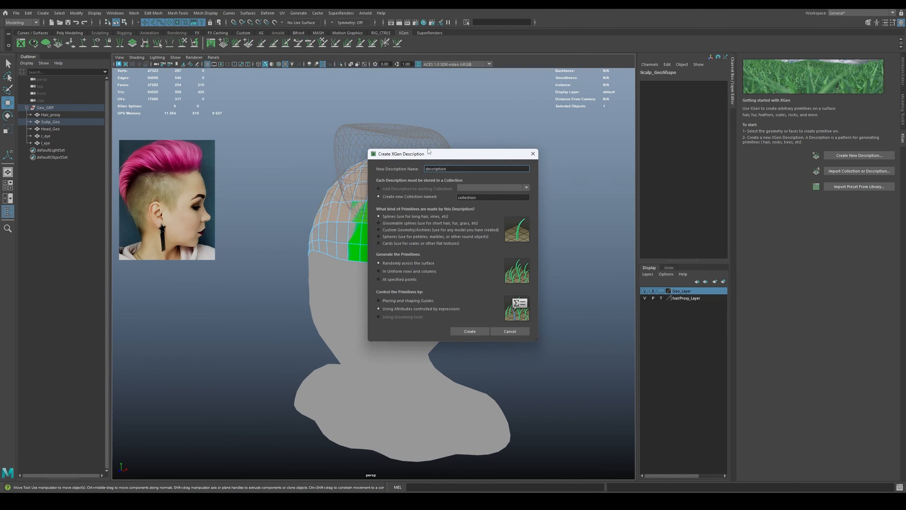
drag(598, 144, 551, 101)
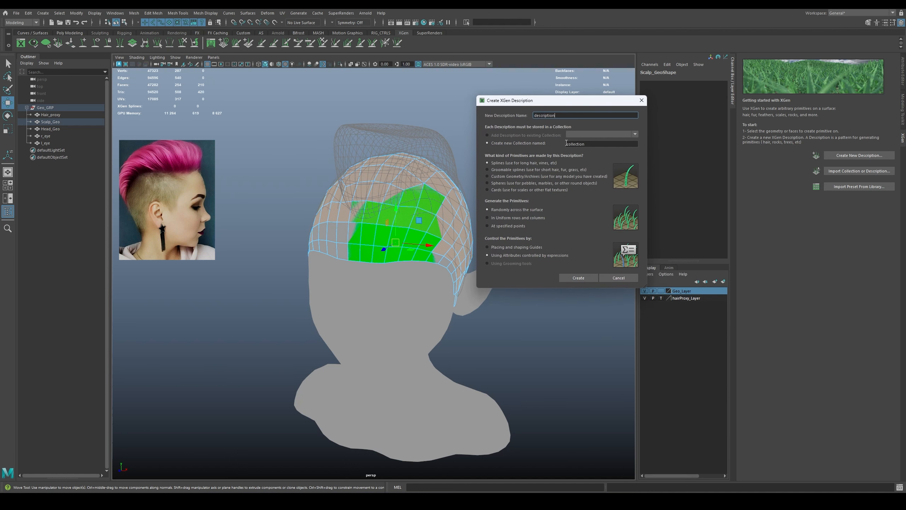
click(594, 144)
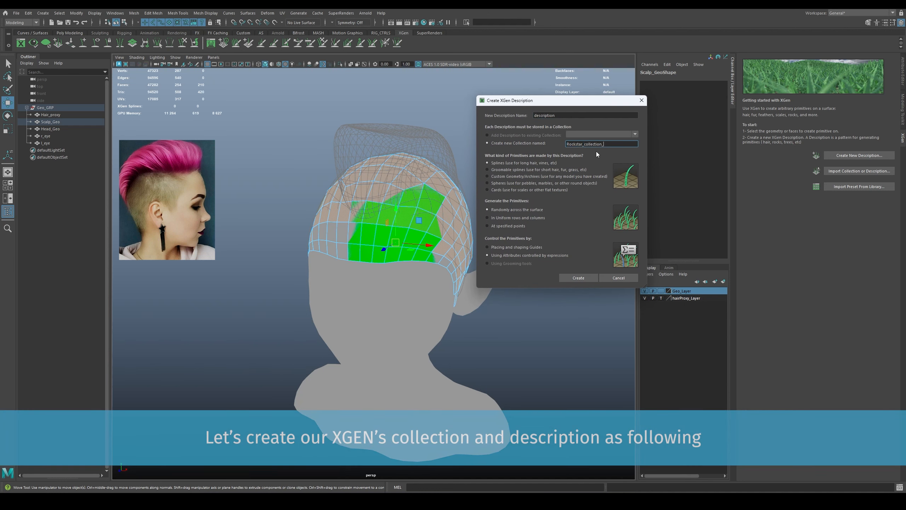
text(01)
key(Tab)
Name the description Mohawk_topHair_description_01, control its primitives by placing and shaping guides, and create it.
click(535, 117)
text(Moh)
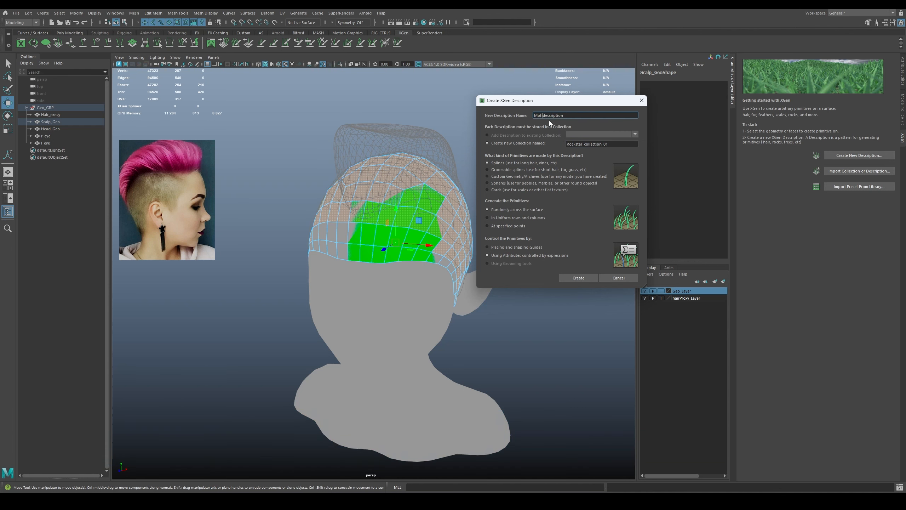
text(awk_topHair_)
key(End)
text(_01)
key(Return)
click(526, 248)
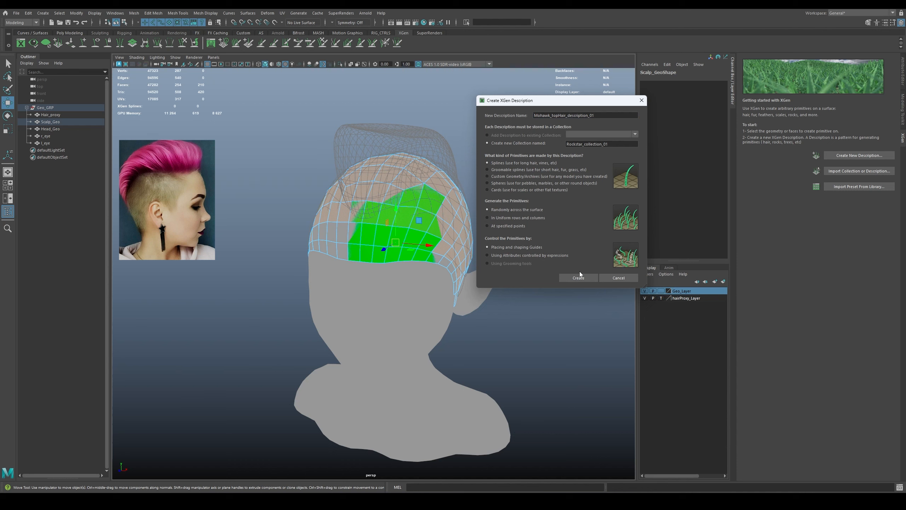
click(578, 278)
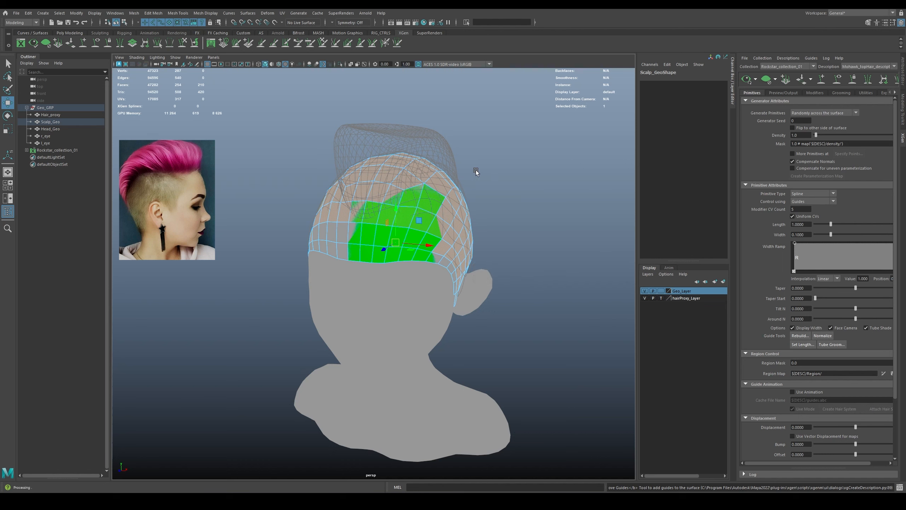
Return to object mode with nothing selected, and set Geo_Layer to Reference display.
alt+drag(476, 172, 466, 171)
right_drag(418, 170, 455, 162)
click(482, 160)
alt+drag(367, 160, 463, 260)
click(493, 219)
drag(295, 142, 498, 369)
click(549, 281)
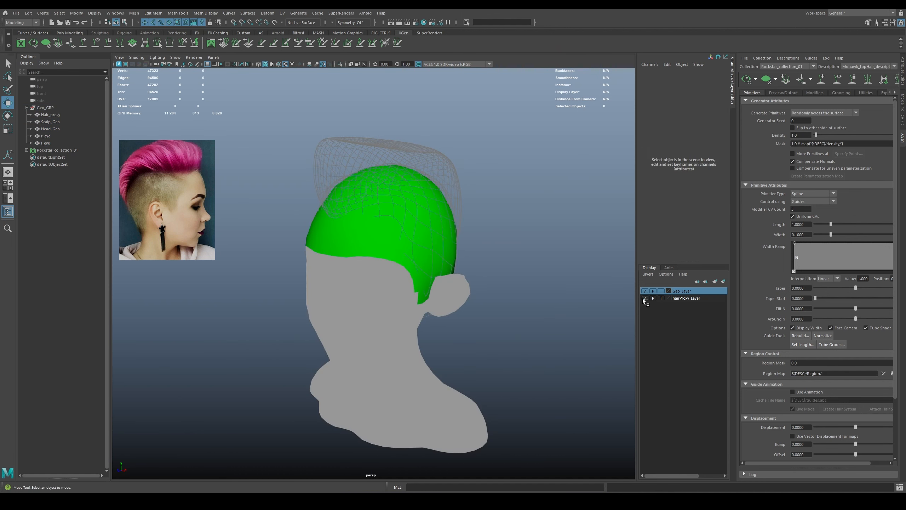
click(661, 290)
click(661, 291)
alt+drag(555, 264, 373, 257)
Show wireframe on the shaded meshes and add an XGen guide at the front center of the scalp.
click(822, 80)
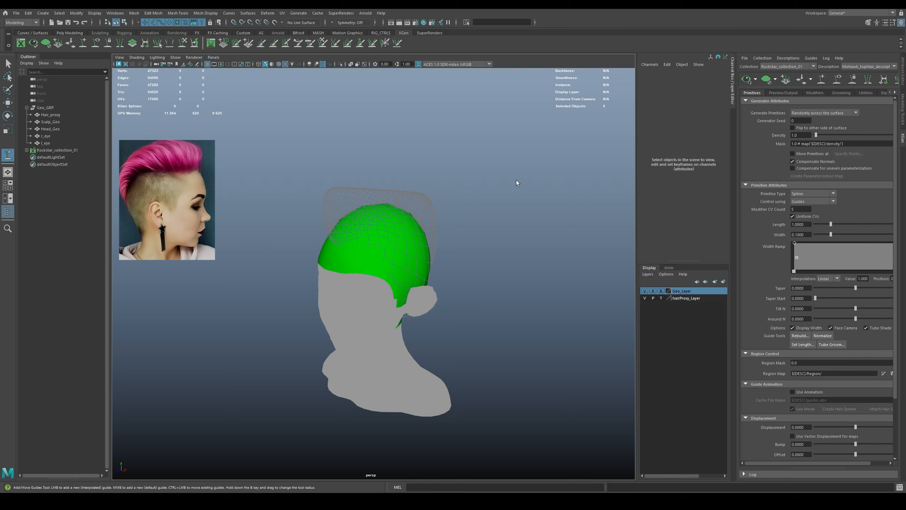
alt+drag(516, 182, 357, 193)
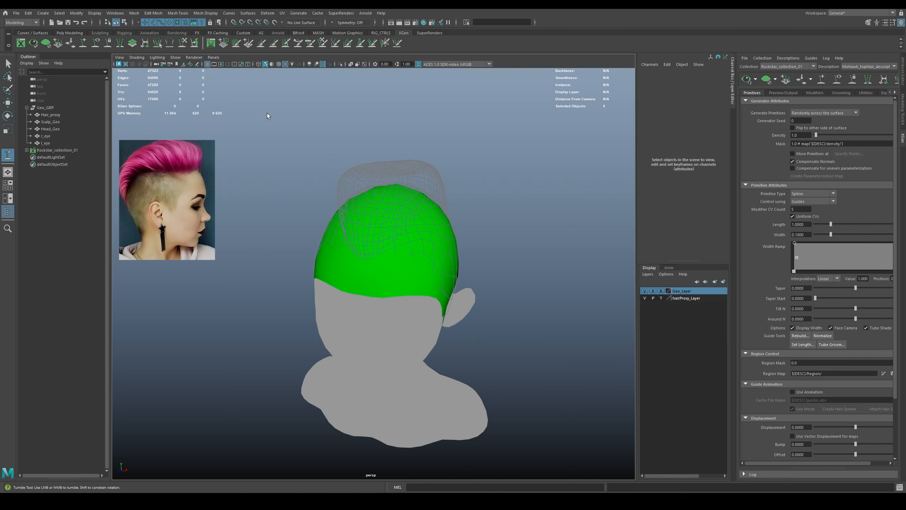
click(280, 65)
alt+right_drag(348, 225, 386, 282)
click(388, 277)
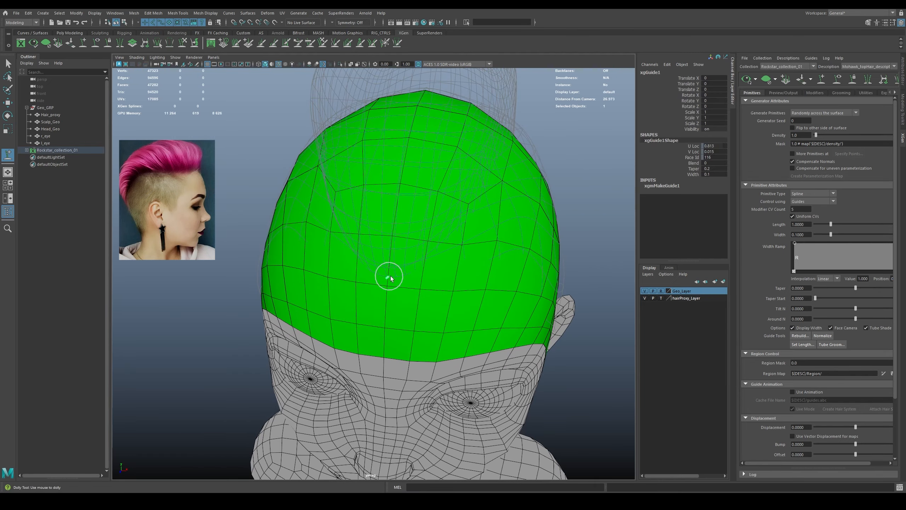
Scale the new front guide up uniformly to about 13.5.
alt+drag(388, 276, 358, 246)
alt+middle_drag(359, 247, 414, 265)
alt+drag(415, 265, 364, 235)
alt+middle_drag(364, 236, 369, 255)
mouse_move(368, 256)
alt+mouse_down()
mouse_move(380, 247)
mouse_move(369, 241)
alt+mouse_up()
alt+middle_drag(369, 241, 393, 234)
key(r)
alt+drag(393, 234, 413, 235)
drag(378, 229, 436, 238)
middle_drag(436, 239, 453, 240)
alt+drag(453, 239, 444, 237)
middle_drag(444, 236, 460, 234)
alt+right_drag(461, 234, 431, 229)
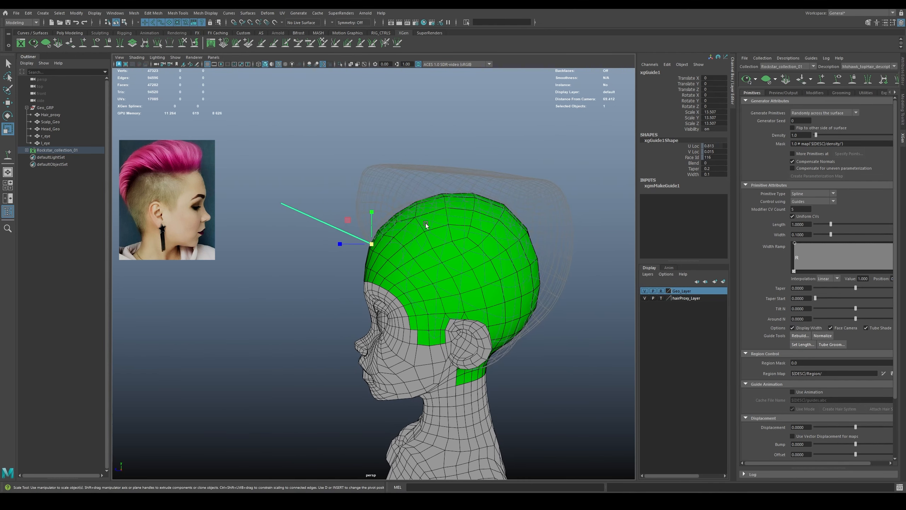
Sculpt the guide into a backward-curving arc along the front of the hair proxy, enlarging it to fit the proxy's outline.
click(183, 45)
mouse_move(272, 198)
mouse_down()
mouse_move(408, 116)
mouse_move(478, 103)
mouse_move(411, 153)
mouse_up()
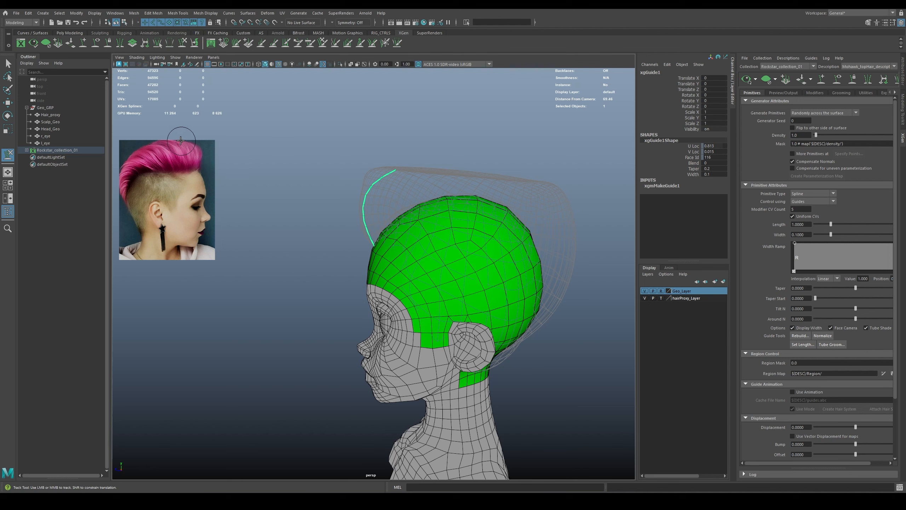
key(r)
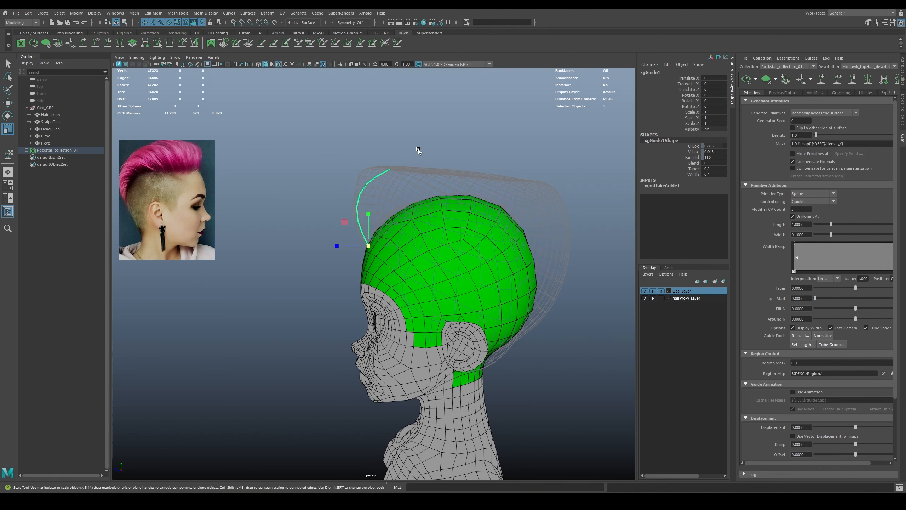
middle_drag(417, 152, 429, 152)
key(y)
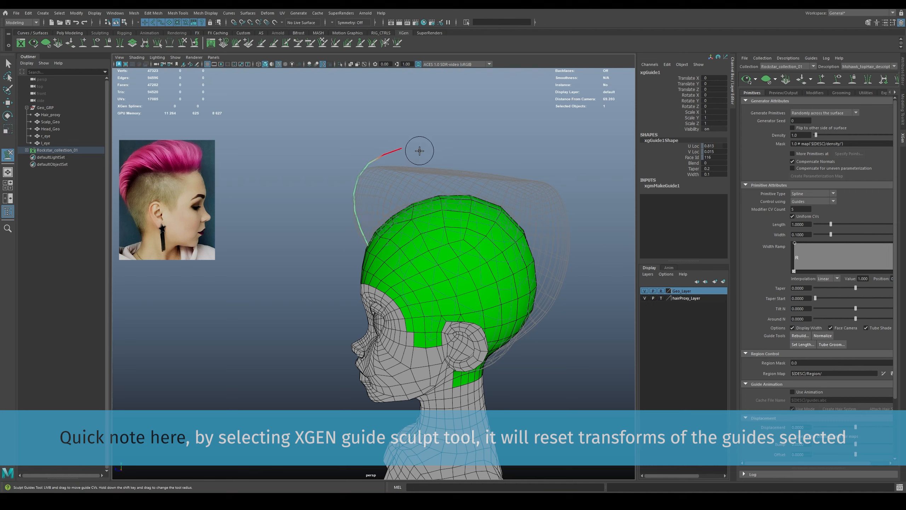
mouse_move(408, 154)
mouse_down()
mouse_move(400, 159)
mouse_move(449, 180)
mouse_move(428, 201)
mouse_move(426, 226)
mouse_move(406, 227)
mouse_move(387, 202)
mouse_move(354, 192)
mouse_up()
alt+middle_drag(354, 192, 327, 208)
Move individual control vertices of the guide to match its curve to the hair proxy's front outline.
key(q)
right_drag(299, 194, 280, 180)
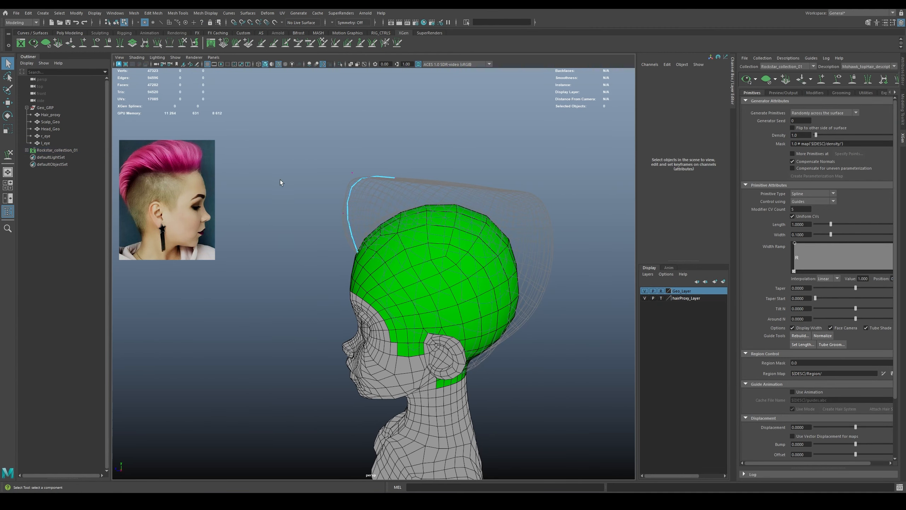
click(342, 220)
key(w)
key(q)
drag(342, 163, 364, 187)
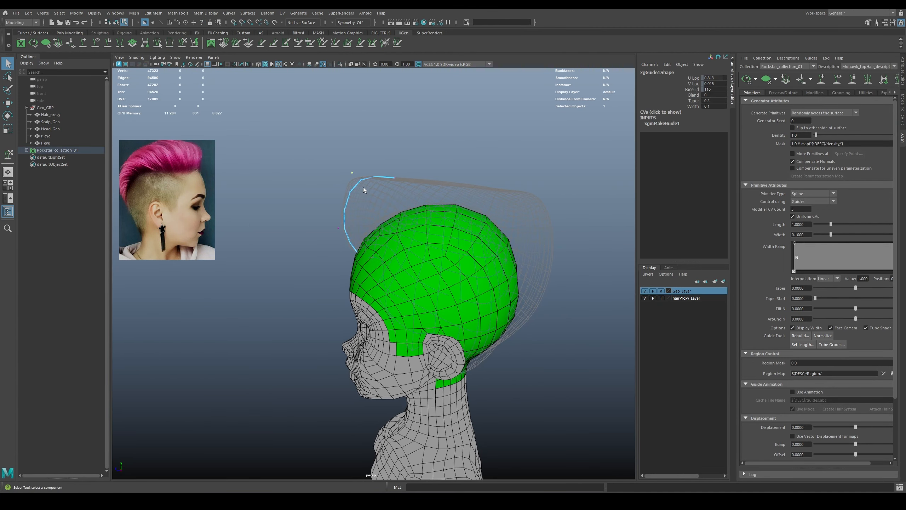
key(w)
middle_drag(364, 187, 358, 182)
key(q)
alt+drag(358, 183, 351, 180)
drag(336, 155, 413, 185)
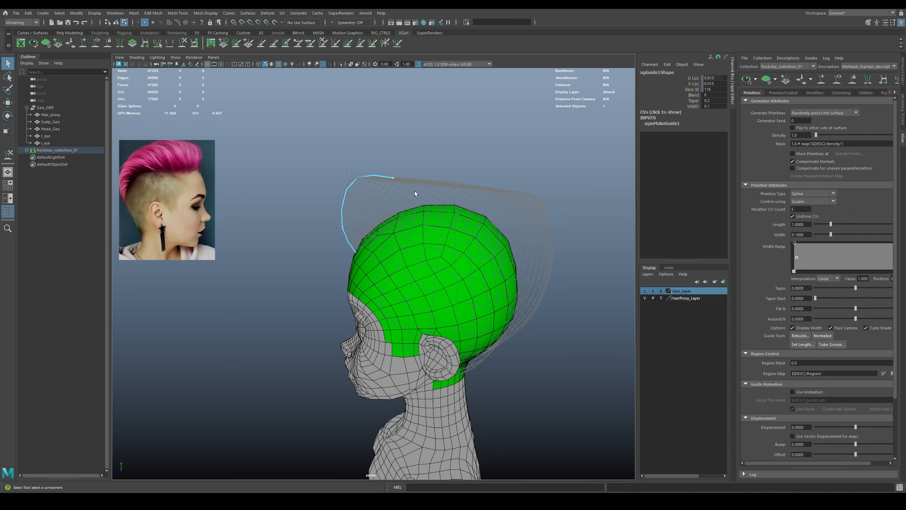
Reselect the guide in object mode and rebuild it with a new CV count.
right_drag(383, 183, 395, 169)
drag(368, 158, 411, 190)
alt+drag(411, 190, 418, 190)
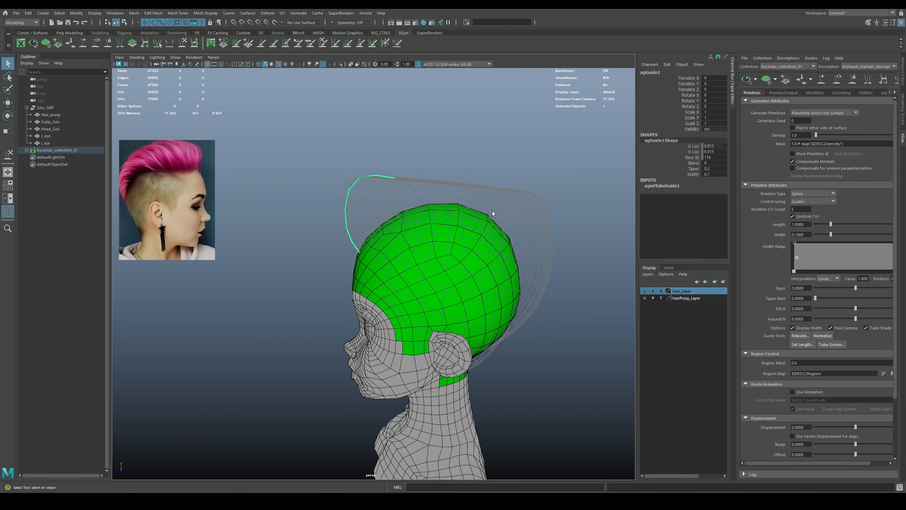
drag(734, 263, 713, 262)
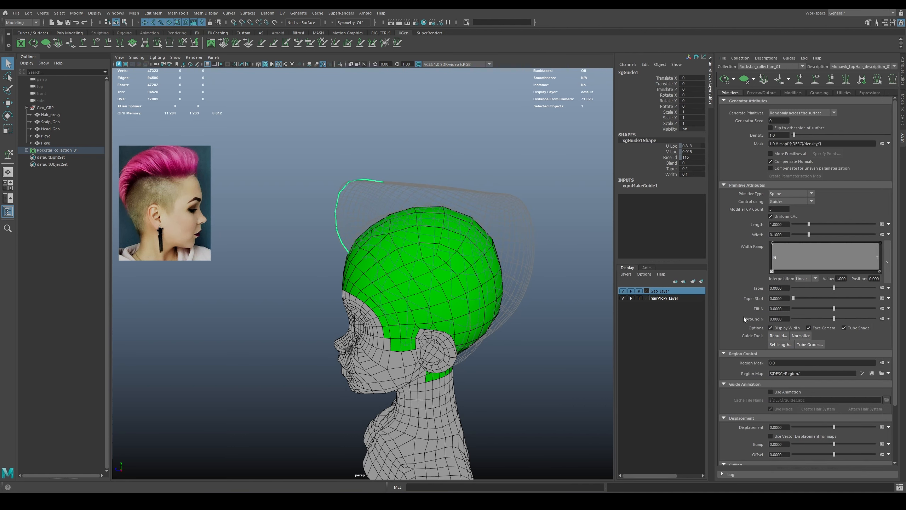
click(778, 335)
drag(441, 240, 555, 242)
key(Return)
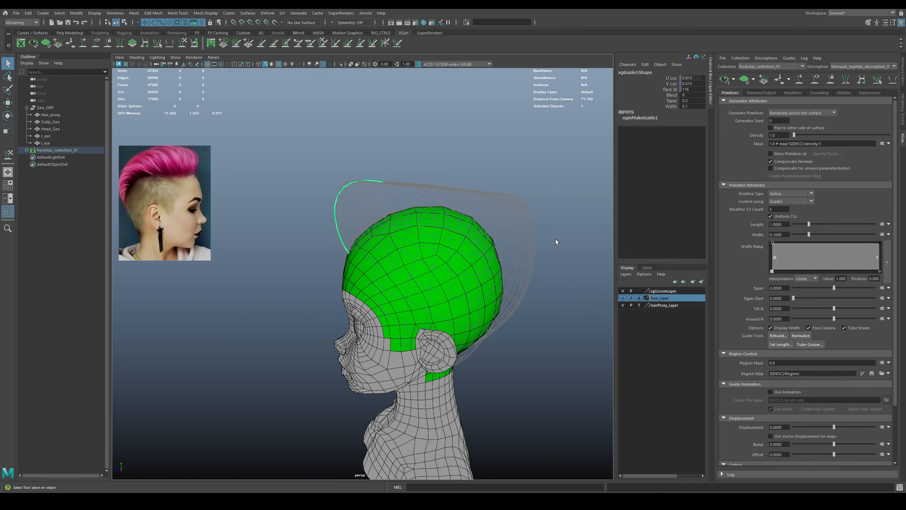
Adjust the control vertices of the rebuilt guide to refine its bend at the front of the hair proxy.
alt+middle_drag(403, 162, 411, 167)
mouse_move(378, 165)
right_down()
mouse_move(374, 153)
mouse_move(385, 168)
right_up()
click(388, 172)
key(w)
alt+drag(386, 169, 349, 168)
key(q)
click(349, 171)
key(w)
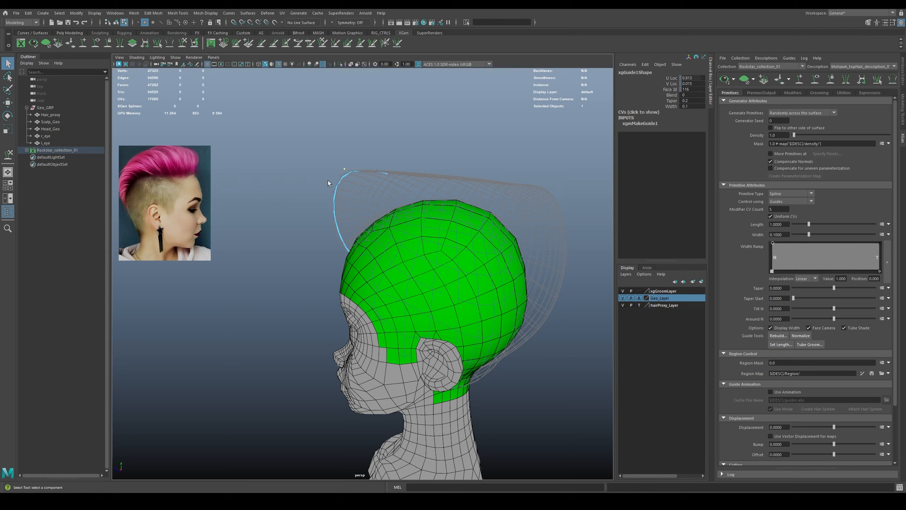
mouse_move(348, 208)
alt+mouse_down()
mouse_move(381, 216)
mouse_move(428, 173)
mouse_move(409, 173)
mouse_move(429, 183)
mouse_move(364, 178)
mouse_move(370, 186)
mouse_move(327, 210)
alt+mouse_up()
Return to object mode, finish with the guide sculpt tool and deselect the guide.
key(F8)
key(y)
key(b)
key(q)
click(427, 154)
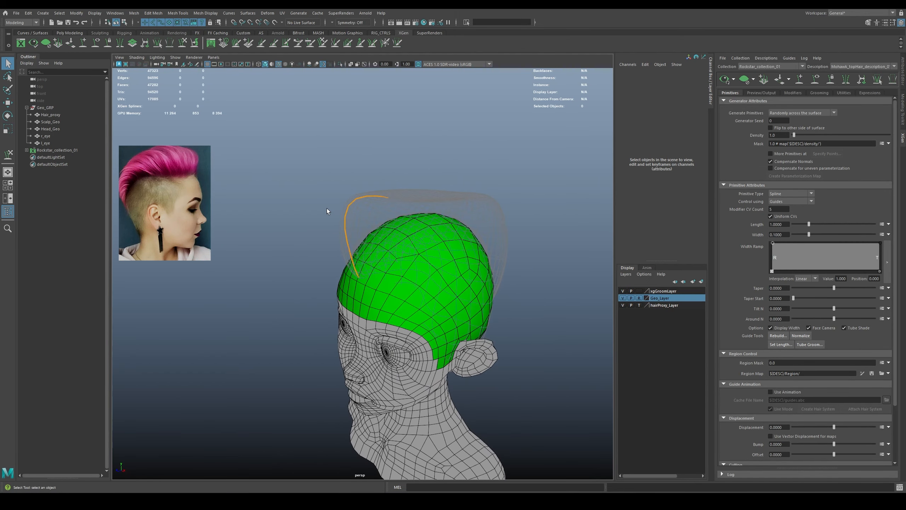
Add a second guide on the scalp's centre line behind the front guide.
click(801, 81)
alt+drag(383, 203, 374, 236)
alt+right_drag(374, 237, 412, 271)
alt+drag(413, 271, 418, 257)
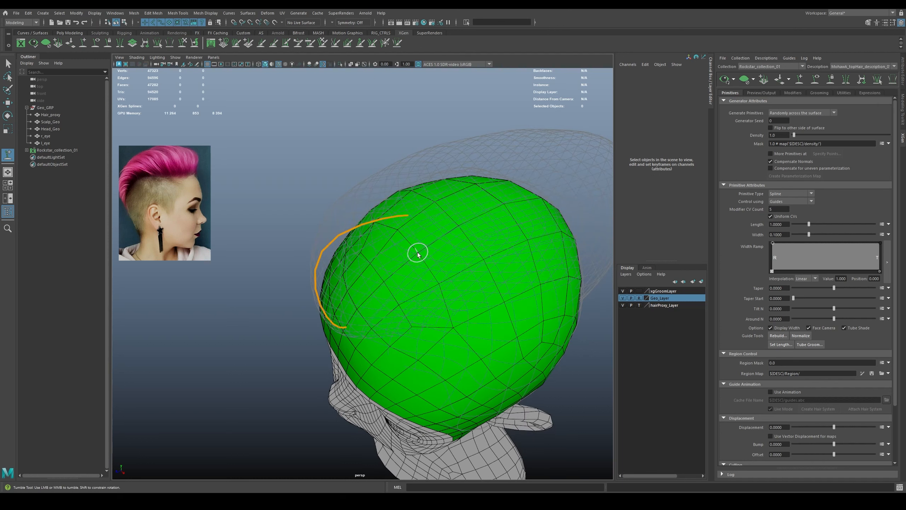
click(418, 253)
alt+right_drag(431, 254, 405, 232)
alt+drag(405, 232, 343, 194)
Select the second guide and scale it to suit the height of the hair proxy.
key(q)
right_drag(335, 161, 359, 162)
drag(376, 209, 393, 223)
alt+drag(400, 213, 424, 168)
right_drag(428, 164, 382, 164)
alt+drag(382, 167, 482, 171)
key(r)
middle_drag(484, 167, 454, 175)
Sculpt the second guide towards the hair proxy's top outline and scale it down to about 0.79.
click(186, 44)
alt+middle_drag(382, 174, 386, 174)
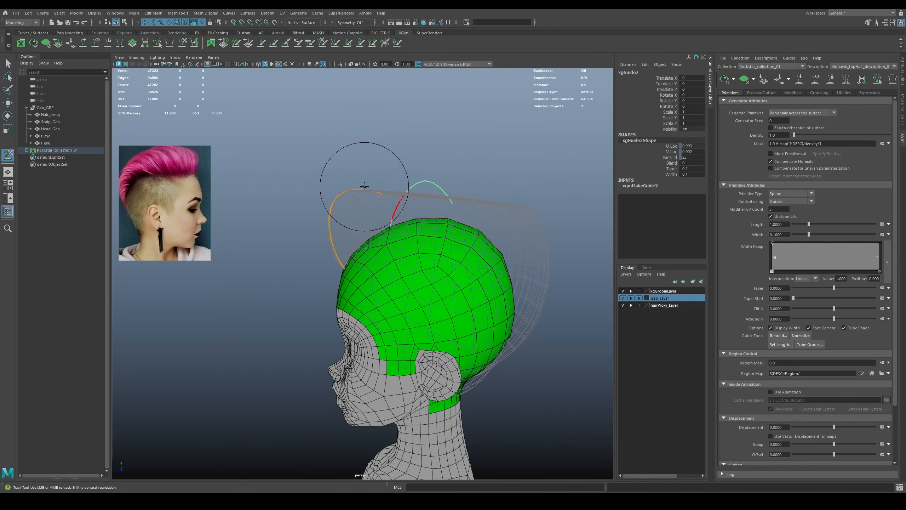
drag(364, 188, 349, 175)
key(r)
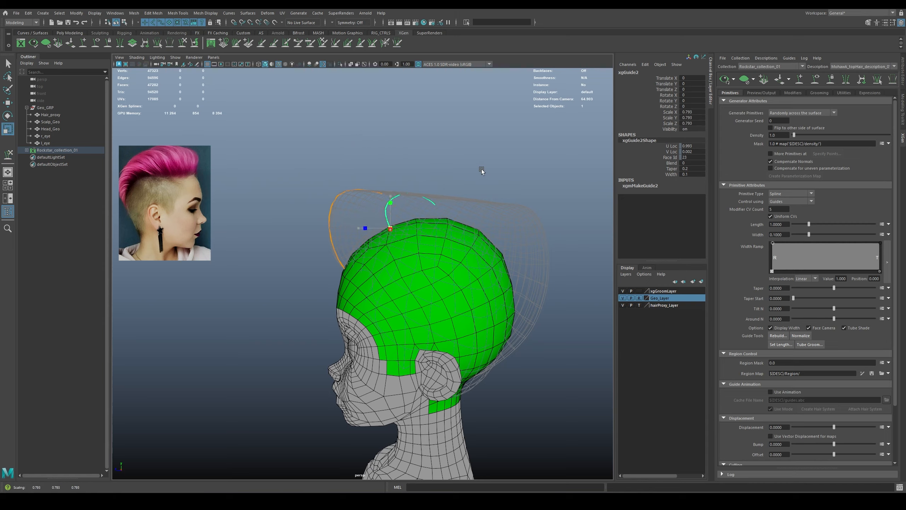
key(y)
mouse_move(428, 172)
alt+mouse_down()
mouse_move(490, 216)
mouse_move(418, 182)
mouse_move(386, 209)
mouse_move(334, 205)
mouse_move(384, 154)
mouse_move(413, 176)
mouse_move(397, 191)
mouse_move(380, 176)
mouse_move(418, 192)
mouse_move(293, 172)
mouse_move(343, 160)
alt+mouse_up()
Sculpt the tips of the first and second guides along the proxy's top outline and deselect them.
key(q)
click(312, 196)
right_drag(313, 204, 328, 203)
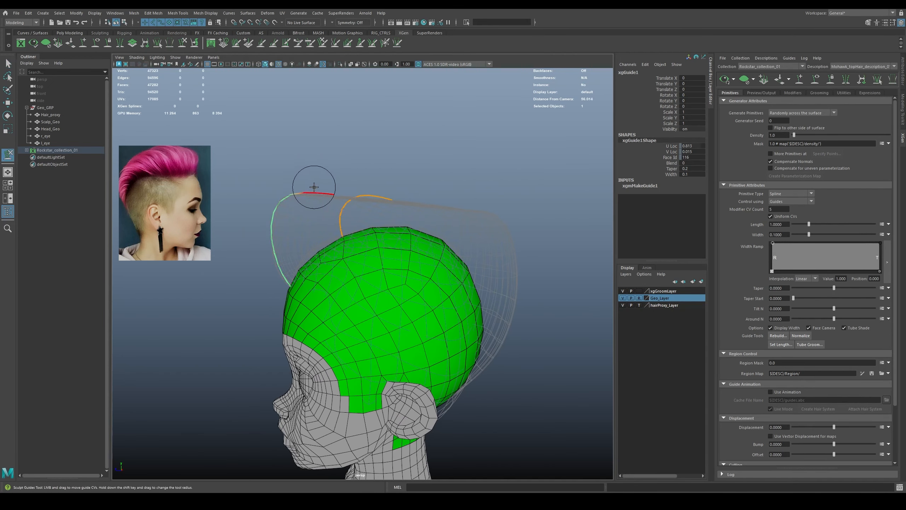
click(364, 193)
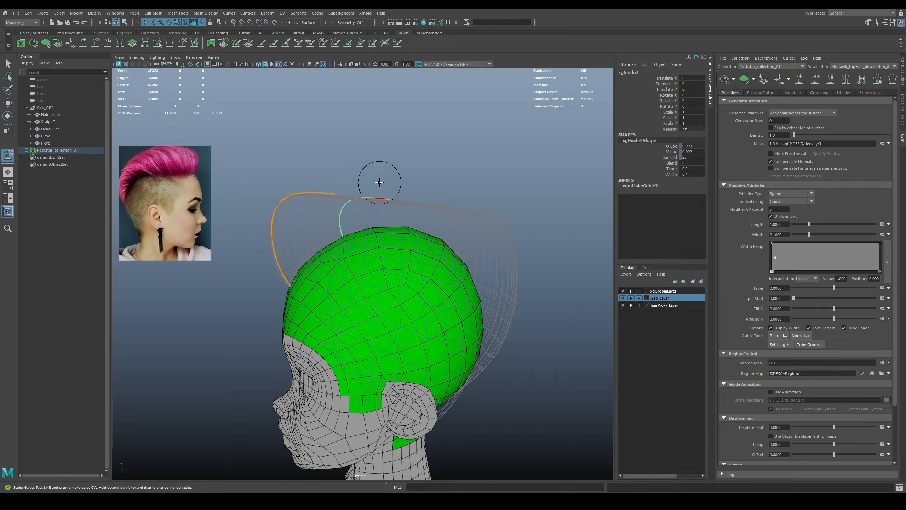
key(q)
click(406, 174)
Add a third guide on the centre line at the top of the scalp.
alt+drag(407, 175, 417, 200)
right_drag(388, 171, 371, 168)
alt+drag(371, 178, 364, 216)
alt+middle_drag(365, 216, 369, 232)
alt+drag(370, 231, 423, 205)
click(361, 231)
Select the third guide and sculpt its curve backwards to follow the top of the hair proxy.
key(q)
right_drag(417, 200, 455, 213)
drag(455, 212, 455, 192)
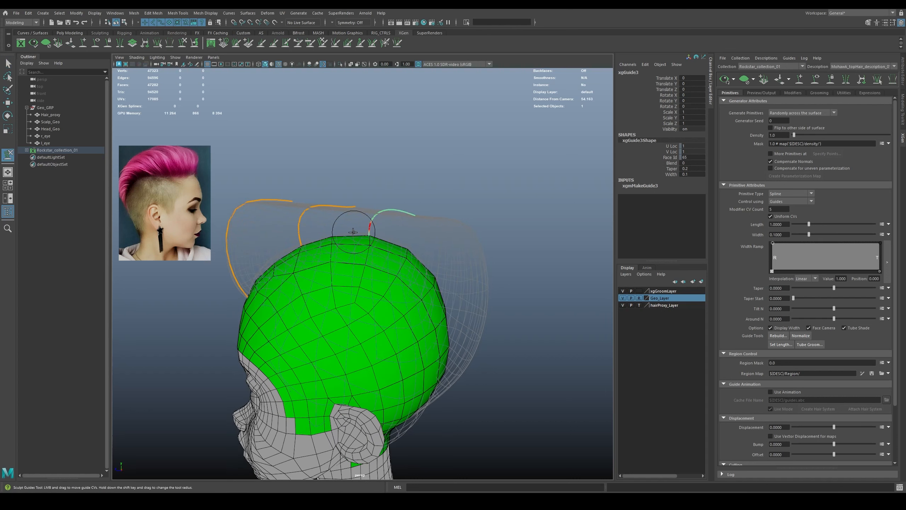
alt+drag(350, 220, 376, 231)
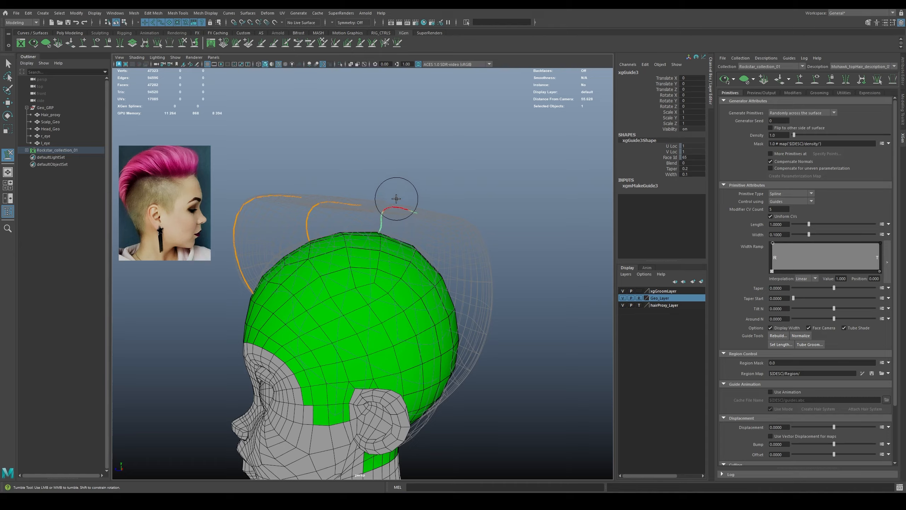
mouse_move(396, 199)
alt+mouse_down()
mouse_move(356, 296)
mouse_move(418, 202)
mouse_move(440, 214)
alt+mouse_up()
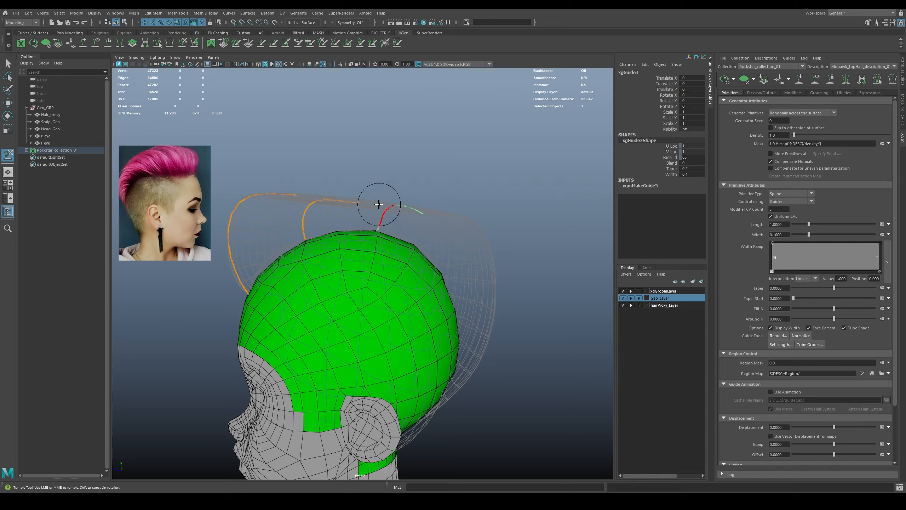
Add a fourth guide on the centre line at the back of the crown.
alt+drag(379, 204, 407, 258)
click(441, 196)
click(407, 258)
Enlarge the fourth guide and sculpt it to the proxy's rear curve, keeping it on the centre line.
key(r)
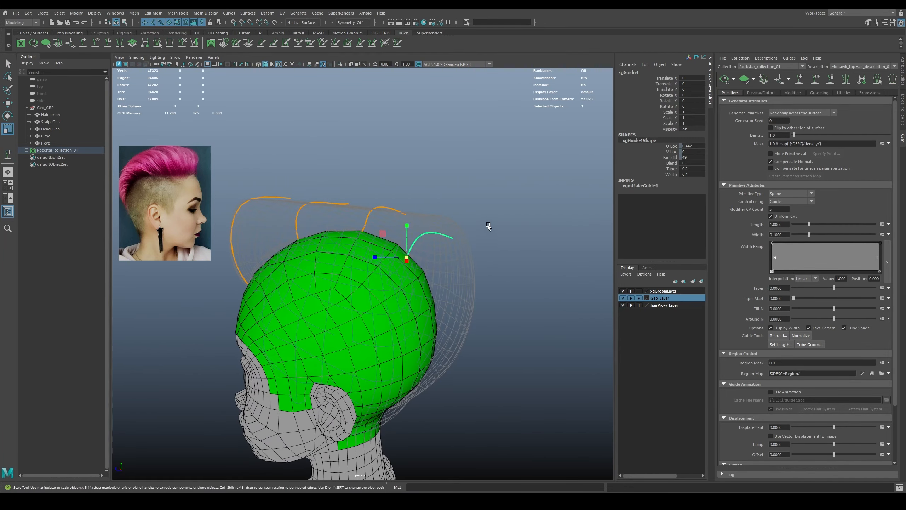
key(y)
mouse_move(514, 225)
alt+mouse_down()
mouse_move(459, 236)
mouse_move(466, 240)
alt+mouse_up()
key(b)
mouse_move(474, 248)
mouse_down()
mouse_move(485, 243)
mouse_move(516, 294)
mouse_move(494, 307)
mouse_move(424, 263)
mouse_move(368, 263)
mouse_move(360, 254)
mouse_up()
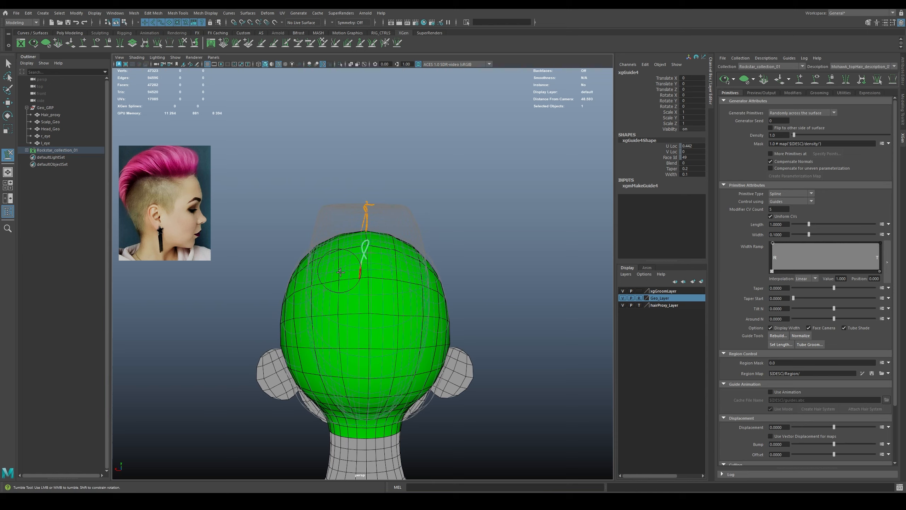
alt+drag(338, 284, 456, 276)
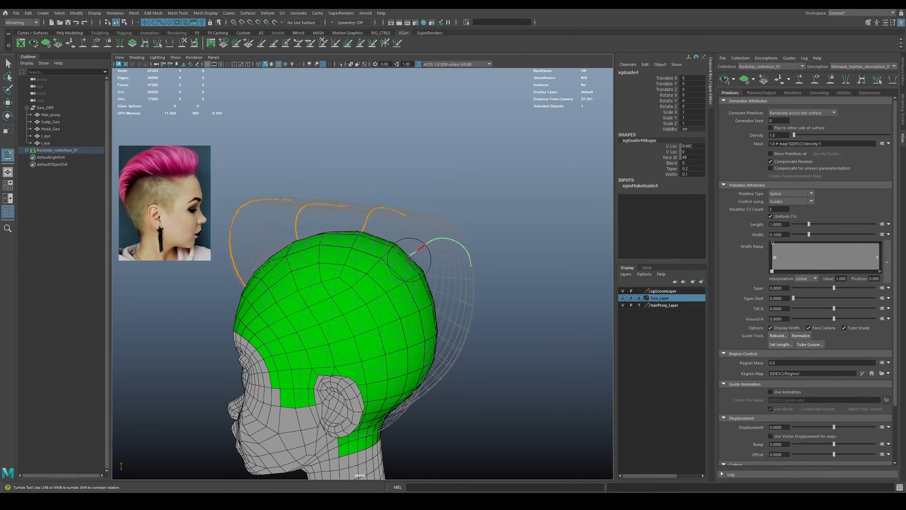
Select the front guide and sculpt the section near its root.
alt+drag(437, 235, 321, 249)
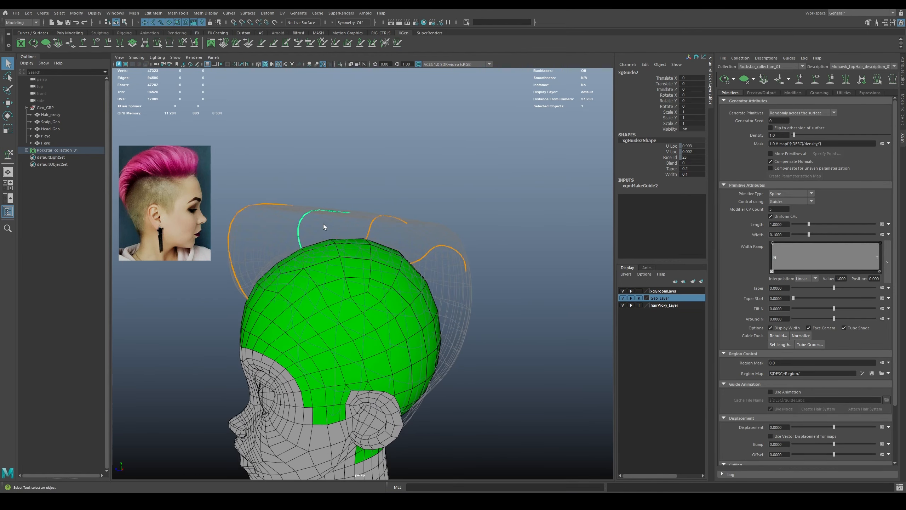
alt+middle_drag(265, 243, 284, 229)
click(260, 277)
click(259, 273)
key(y)
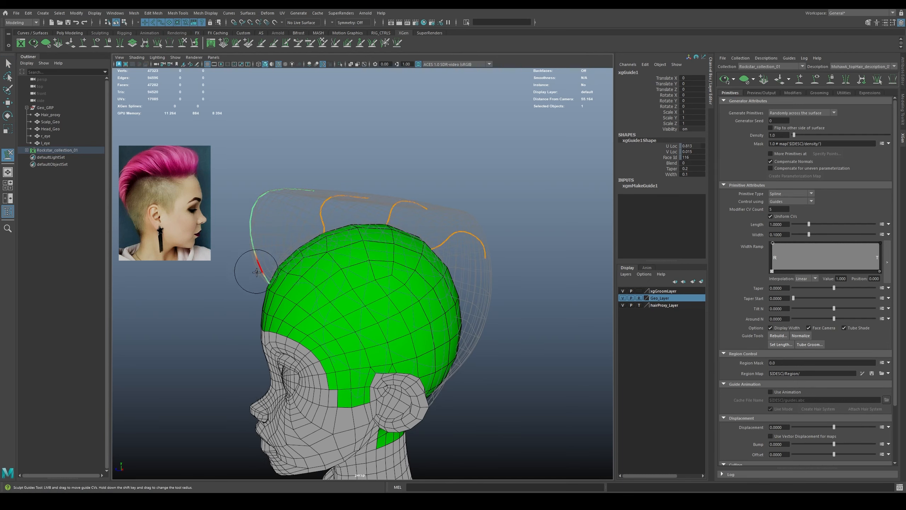
Move a lower control vertex of the front guide to refine its bend, and return to object mode.
key(q)
right_drag(258, 263, 236, 242)
click(248, 252)
key(w)
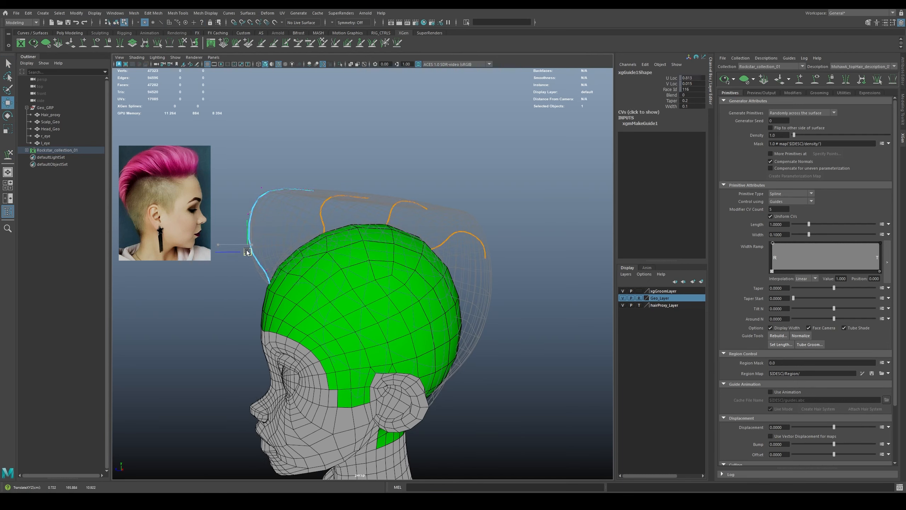
alt+drag(244, 260, 303, 261)
drag(360, 222, 375, 223)
alt+drag(375, 223, 367, 221)
key(q)
right_drag(372, 208, 394, 186)
click(395, 186)
Reselect the third guide and sculpt its shape closer to the hair proxy.
alt+drag(395, 187, 292, 211)
click(83, 43)
mouse_move(339, 251)
alt+mouse_down()
mouse_move(414, 259)
mouse_move(290, 256)
mouse_move(360, 251)
alt+mouse_up()
key(q)
click(369, 210)
key(r)
click(182, 42)
mouse_move(410, 238)
alt+mouse_down()
mouse_move(418, 237)
mouse_move(404, 213)
alt+mouse_up()
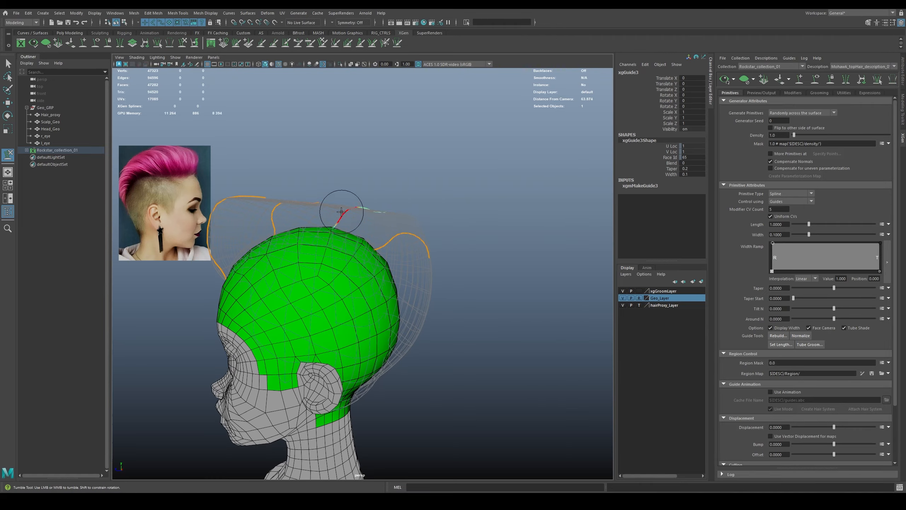
Add a fifth guide at the back of the head, scaling and sculpting it to the proxy's rear outline.
mouse_move(342, 211)
alt+mouse_down()
mouse_move(384, 211)
mouse_move(387, 242)
mouse_move(350, 202)
mouse_move(369, 232)
mouse_move(372, 281)
mouse_move(355, 300)
mouse_move(375, 314)
alt+mouse_up()
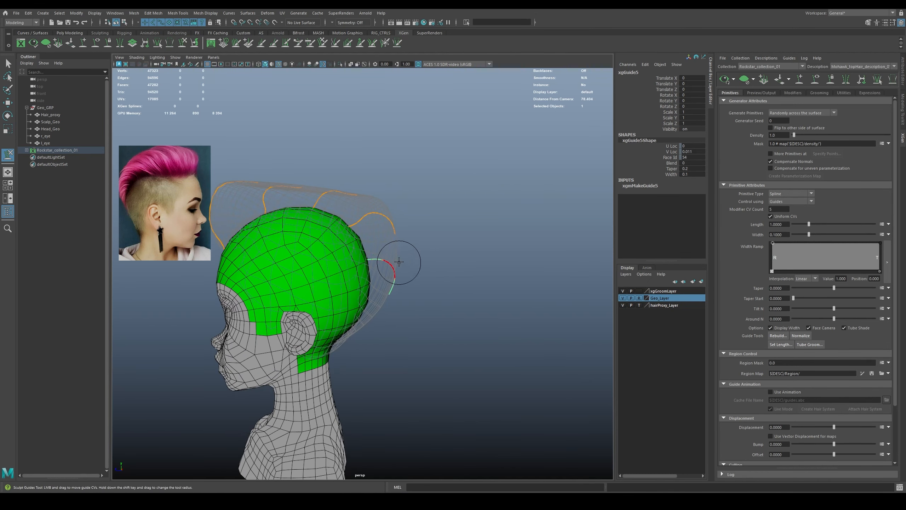
alt+middle_drag(399, 262, 403, 250)
key(r)
middle_drag(432, 292, 430, 291)
key(y)
mouse_move(393, 279)
mouse_down()
mouse_move(401, 281)
mouse_move(395, 300)
mouse_move(359, 302)
mouse_up()
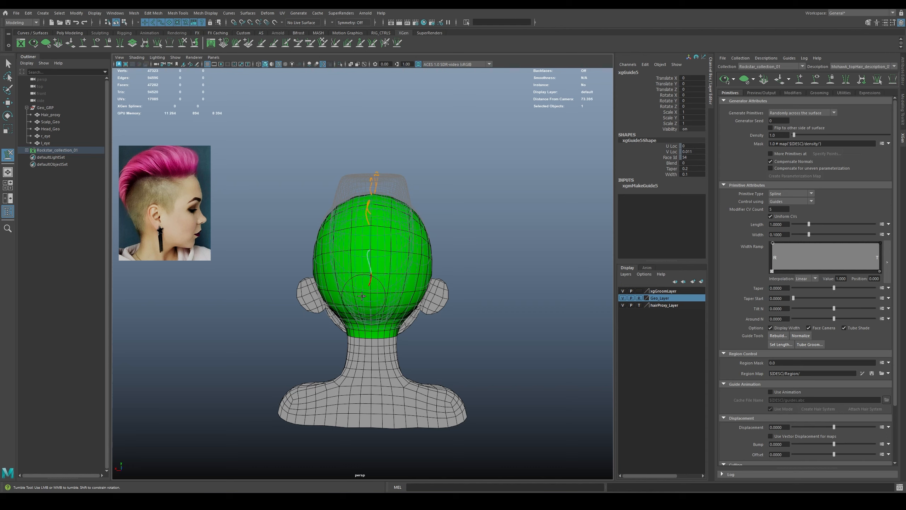
alt+drag(362, 296, 393, 249)
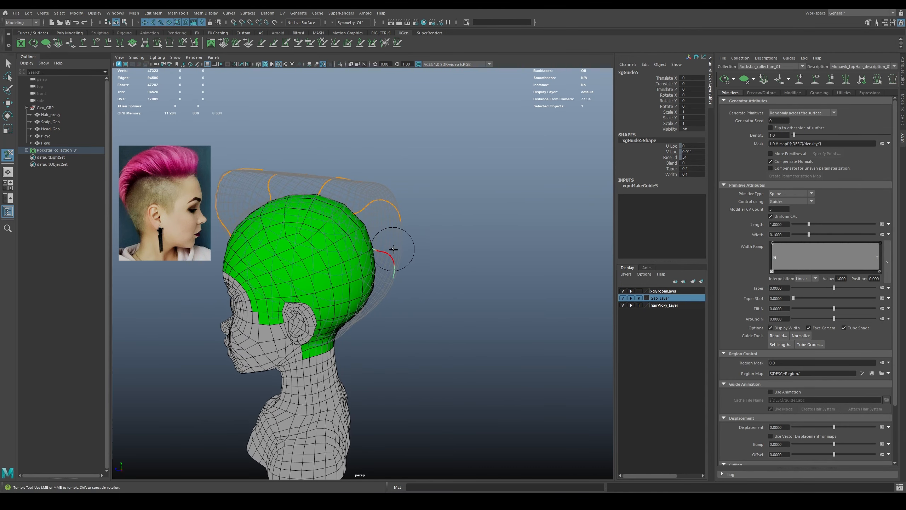
alt+drag(406, 294, 365, 261)
Add a sixth guide on the centre line of the lower back of the head and select it.
key(q)
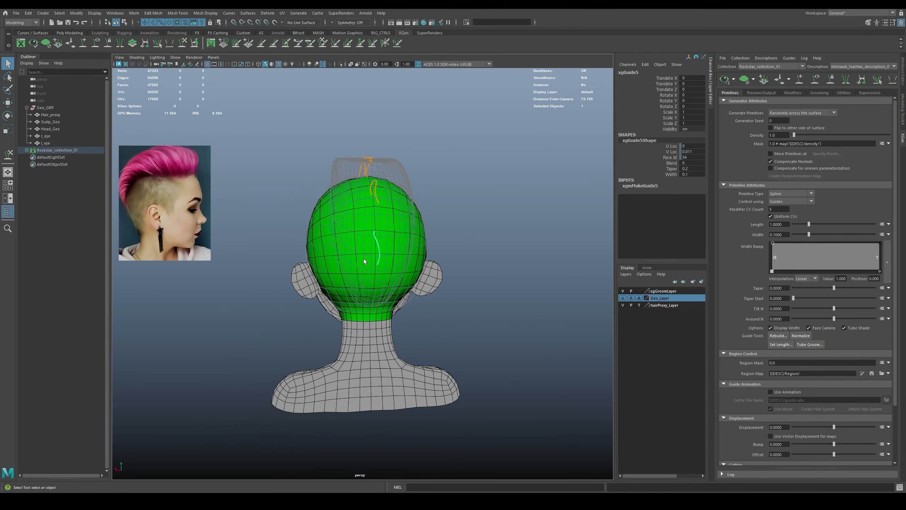
click(800, 79)
click(380, 242)
alt+drag(426, 256, 406, 237)
key(q)
right_drag(414, 190, 391, 182)
click(381, 256)
Scale the sixth guide and sculpt it downwards to the proxy's lower outline along the centre line.
right_drag(439, 219, 400, 220)
alt+drag(398, 248, 452, 234)
key(r)
key(y)
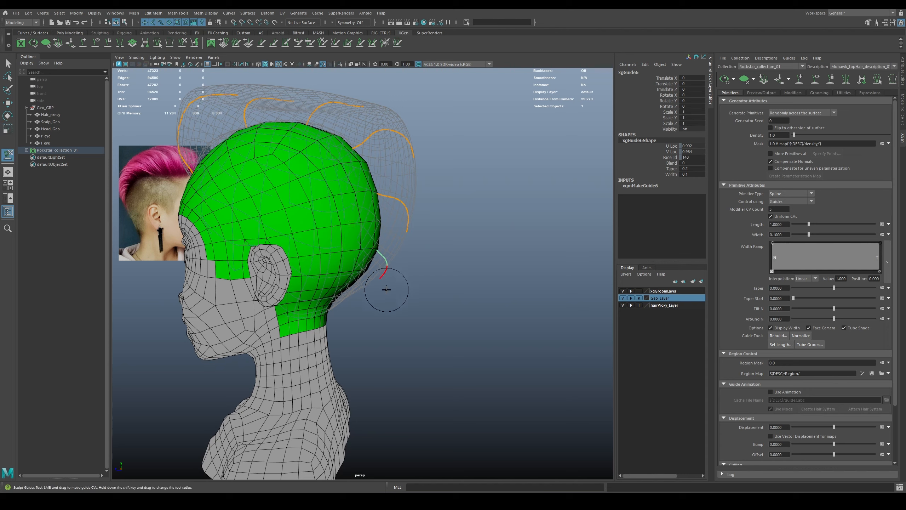
alt+drag(395, 299, 376, 295)
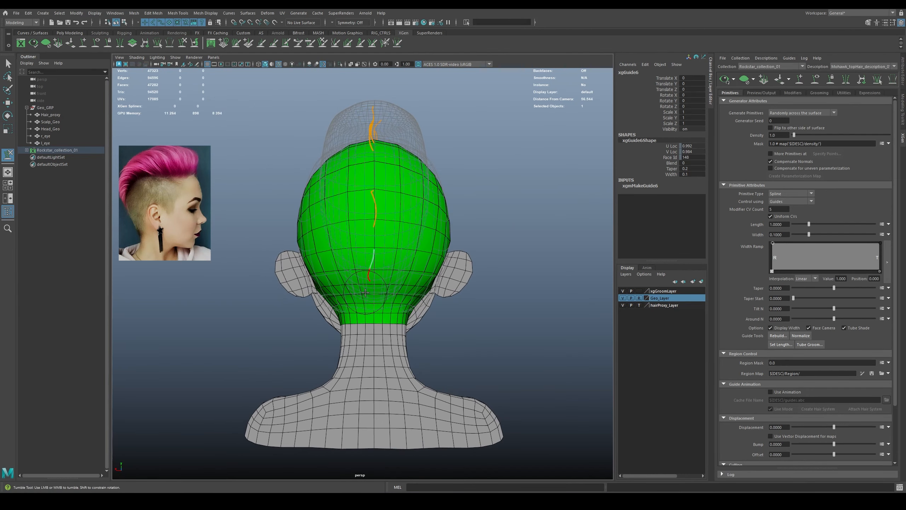
alt+drag(383, 248, 489, 228)
Add a seventh guide at the nape just above the scalp's lower edge and sculpt it along the neck.
key(y)
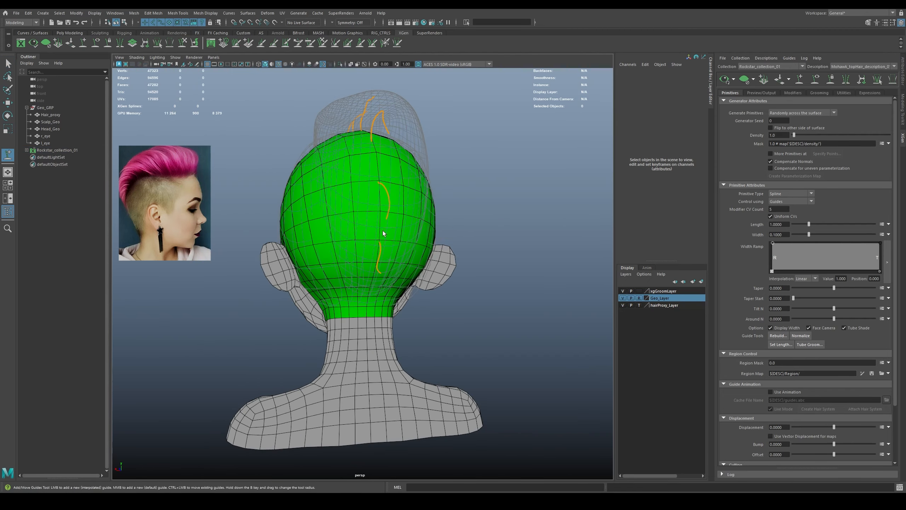
scroll(383, 234, up, 3)
click(371, 311)
alt+drag(371, 312, 333, 334)
alt+drag(343, 341, 370, 340)
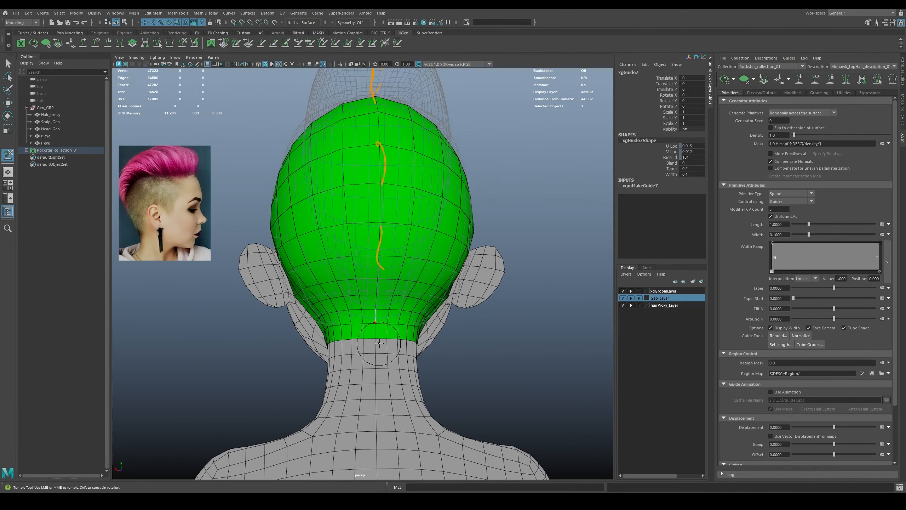
scroll(378, 341, down, 4)
Deselect the guide, turn off wireframe on shaded and hide hairProxy_Layer.
alt+drag(372, 303, 332, 135)
key(q)
click(398, 285)
click(279, 65)
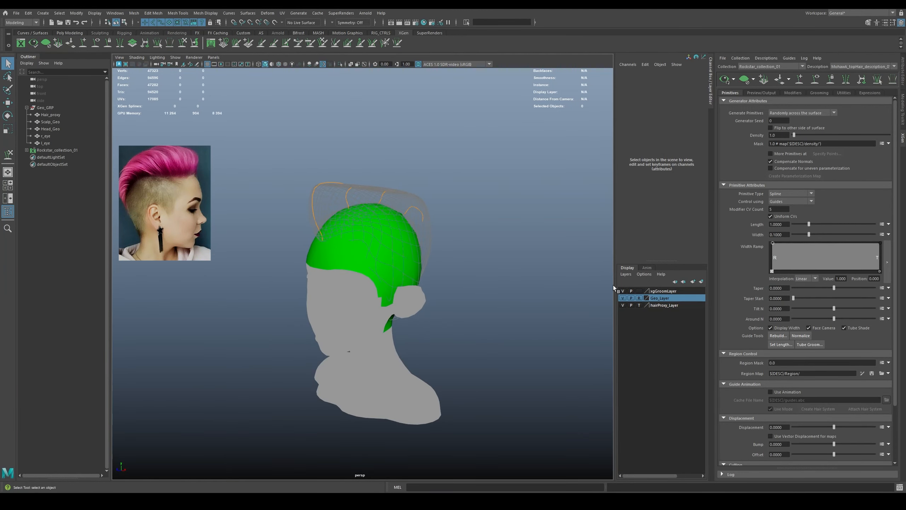
click(622, 305)
alt+drag(535, 260, 447, 236)
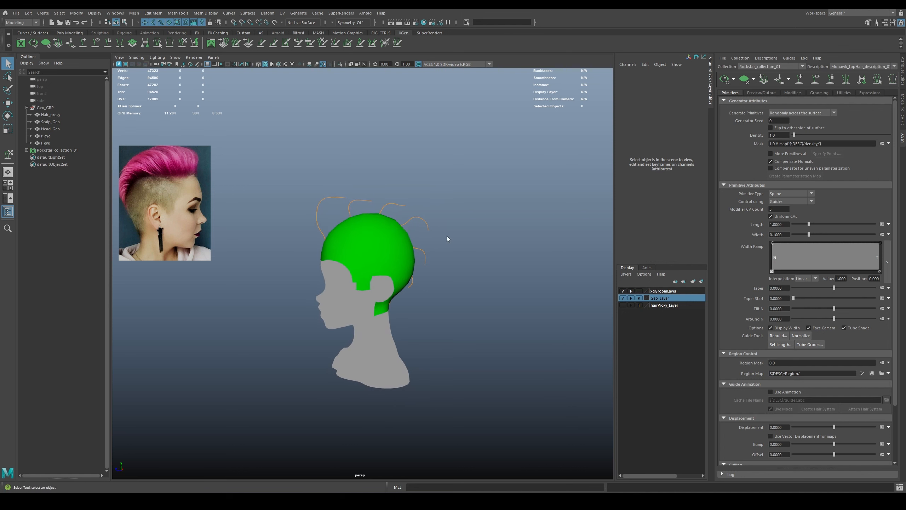
Sculpt the tip of the second guide on top of the head and deselect it.
click(362, 204)
key(y)
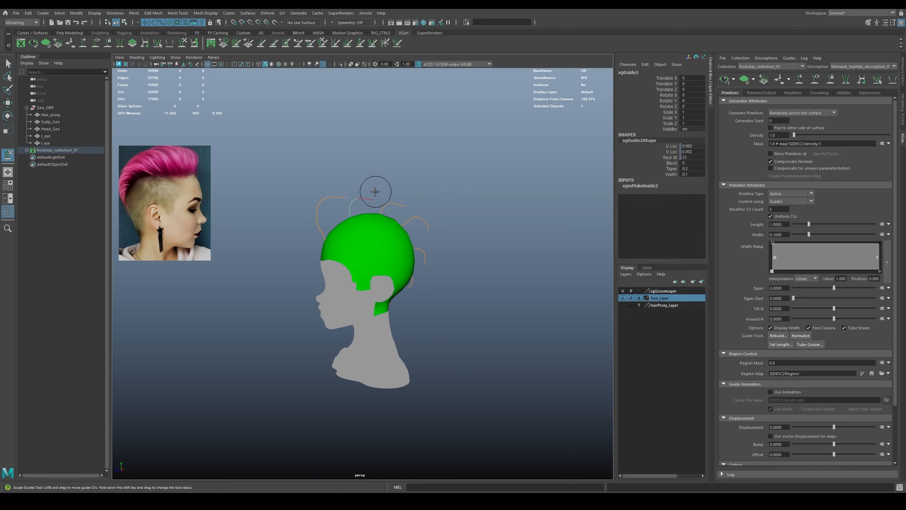
key(q)
click(393, 186)
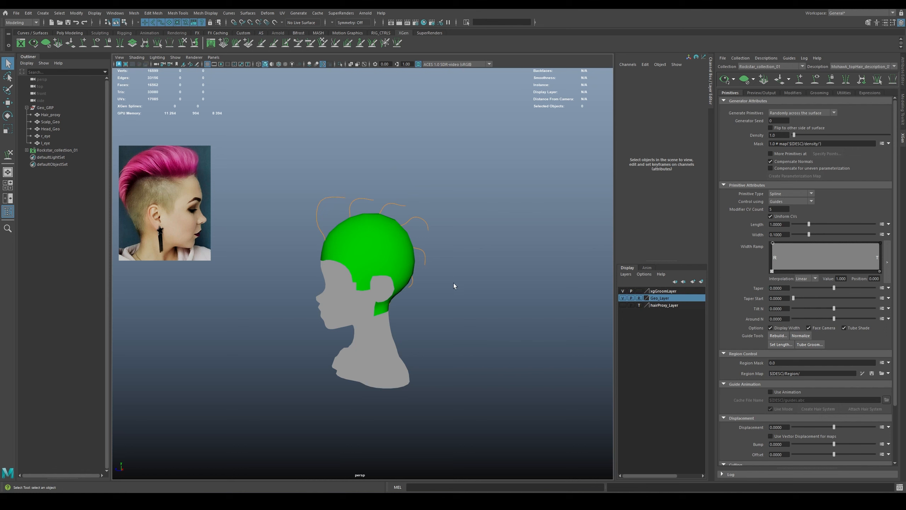
Scale the guide near the nape and deselect it.
alt+drag(454, 284, 428, 285)
click(386, 302)
key(r)
middle_drag(410, 289, 422, 286)
mouse_move(390, 298)
alt+mouse_down()
mouse_move(406, 303)
mouse_move(386, 295)
alt+mouse_up()
click(421, 312)
Add an eighth guide between the sixth guide and the nape guide, using the wireframe display for placement.
key(g)
alt+right_drag(387, 304, 411, 338)
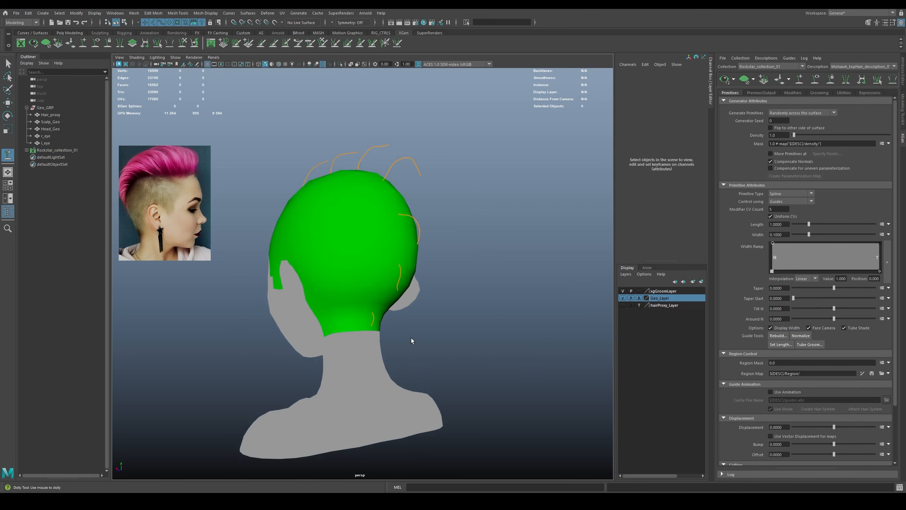
alt+drag(410, 338, 392, 332)
alt+right_drag(392, 332, 416, 343)
click(279, 65)
click(333, 285)
click(279, 65)
Sculpt the eighth guide downwards to follow the back of the neck.
alt+drag(428, 197, 476, 228)
alt+right_drag(477, 228, 423, 277)
key(q)
key(g)
alt+drag(403, 310, 423, 334)
drag(423, 335, 417, 351)
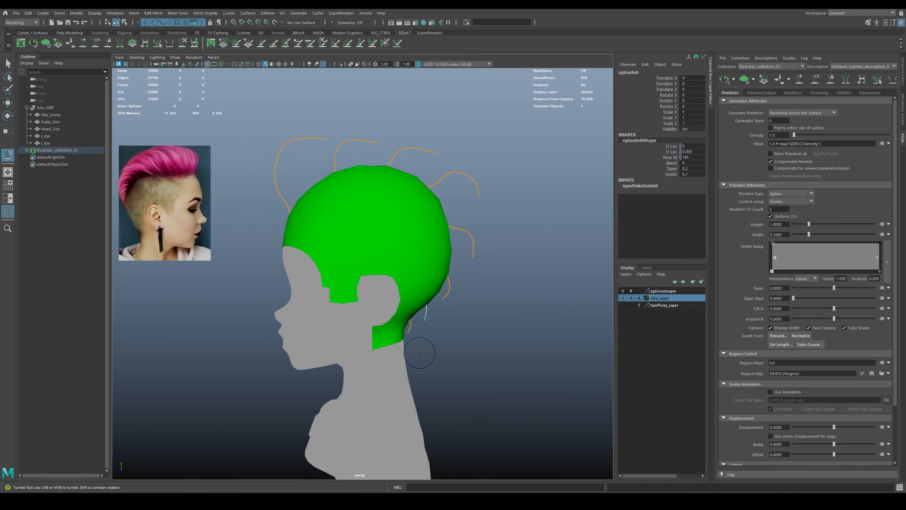
Sculpt the nape guide closer to the neck and deselect it.
click(410, 332)
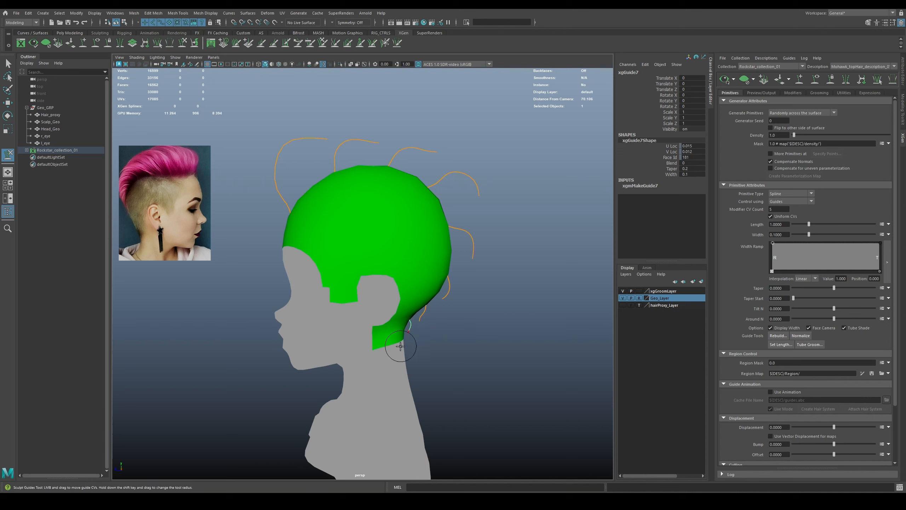
alt+drag(417, 346, 385, 335)
key(q)
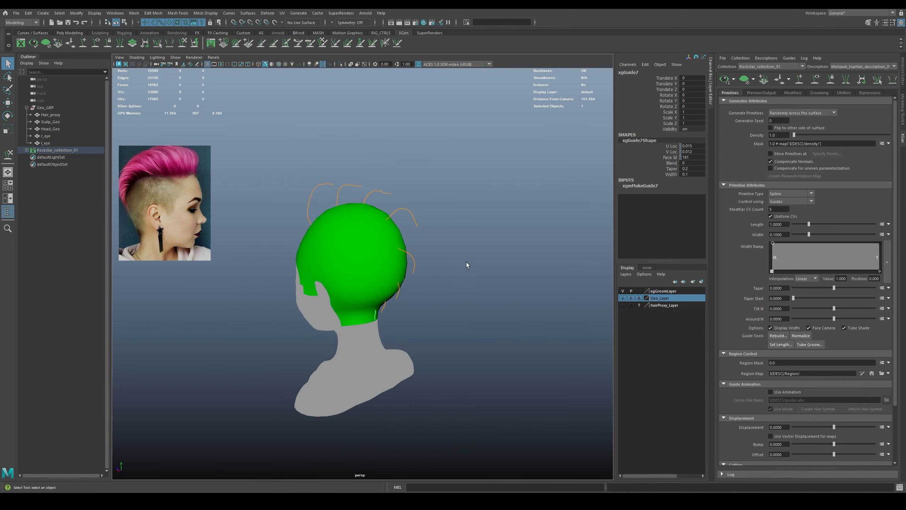
click(466, 264)
Show hairProxy_Layer again and add a guide on the right front side of the scalp beside the centre guides.
alt+right_drag(465, 263, 410, 252)
alt+drag(410, 252, 419, 215)
click(622, 305)
right_drag(419, 216, 417, 226)
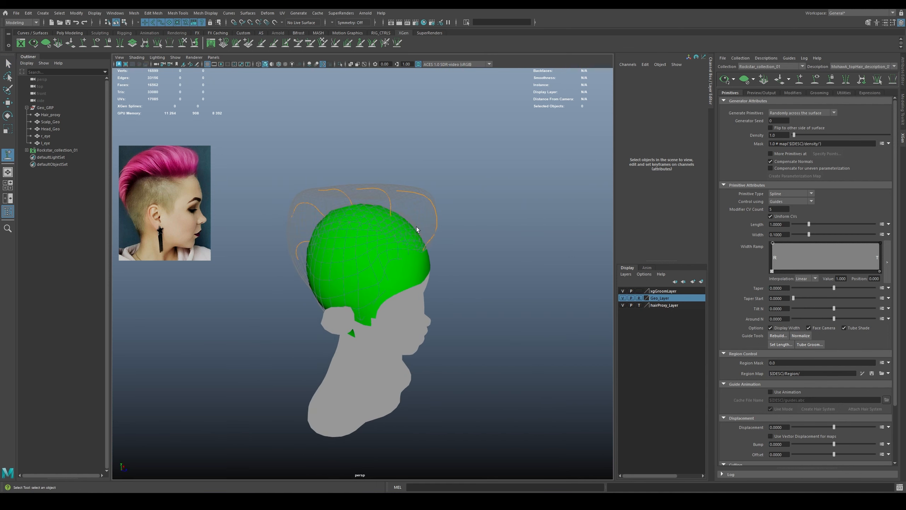
alt+drag(416, 227, 375, 248)
alt+right_drag(375, 248, 383, 266)
alt+middle_drag(383, 266, 403, 274)
scroll(401, 273, up, 2)
mouse_move(398, 273)
alt+mouse_down()
mouse_move(380, 264)
mouse_move(441, 255)
alt+mouse_up()
click(376, 260)
scroll(376, 261, down, 2)
Sculpt the right front side guide to match the side outline and volume of the hair proxy.
right_drag(441, 255, 418, 235)
alt+drag(410, 228, 436, 213)
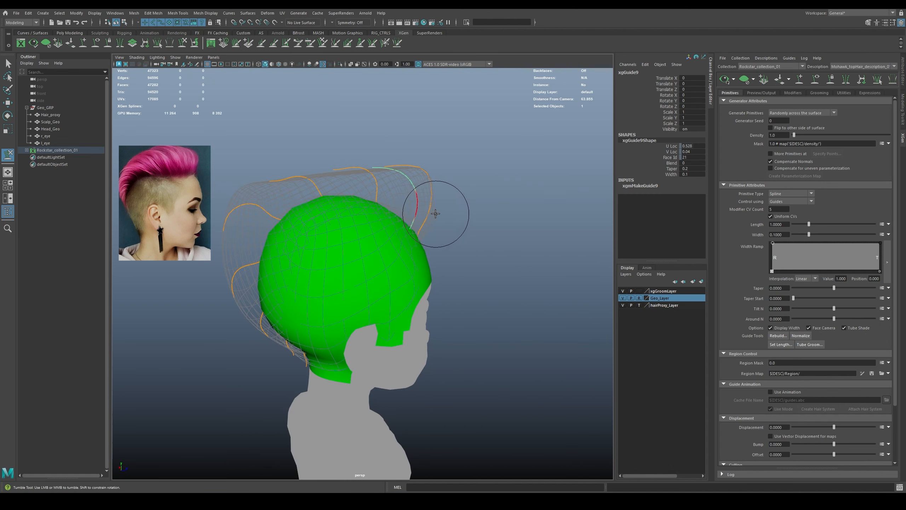
mouse_move(422, 180)
alt+mouse_down()
mouse_move(355, 139)
mouse_move(364, 253)
mouse_move(403, 248)
mouse_move(357, 227)
mouse_move(273, 226)
mouse_move(334, 223)
alt+mouse_up()
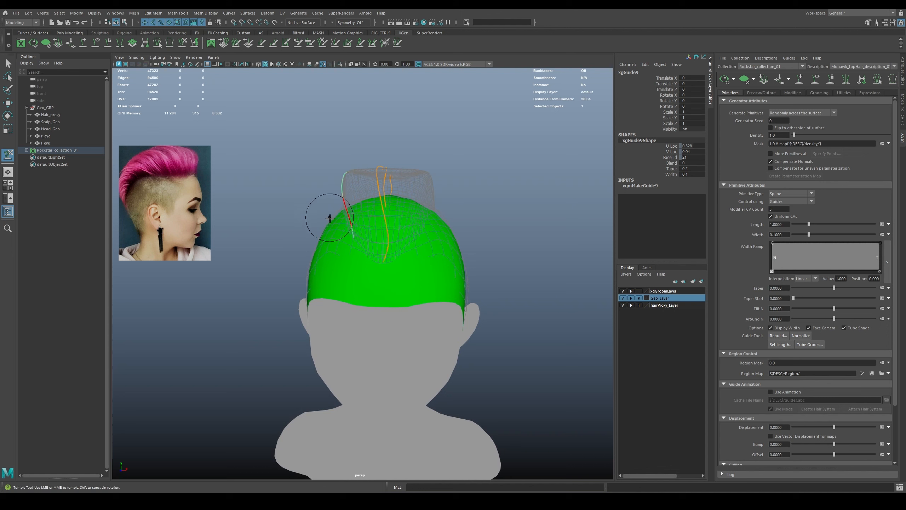
mouse_move(362, 167)
alt+mouse_down()
mouse_move(363, 154)
mouse_move(371, 155)
mouse_move(332, 168)
mouse_move(396, 189)
mouse_move(441, 180)
mouse_move(396, 186)
alt+mouse_up()
alt+right_drag(396, 186, 390, 253)
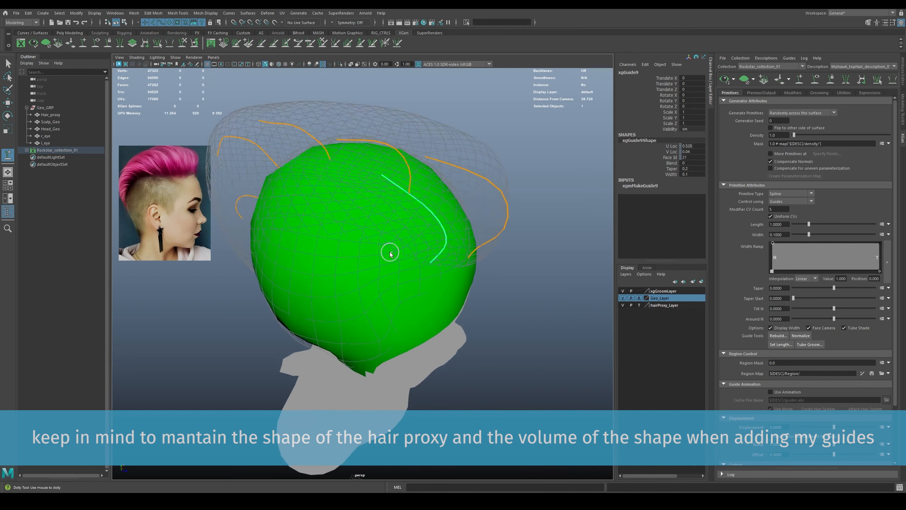
Add a guide on the right side of the scalp behind the front side guide and shape it to the hair proxy.
alt+drag(390, 253, 365, 243)
click(365, 243)
alt+right_drag(365, 244, 365, 229)
mouse_move(365, 229)
alt+mouse_down()
mouse_move(461, 207)
mouse_move(371, 201)
mouse_move(370, 223)
alt+mouse_up()
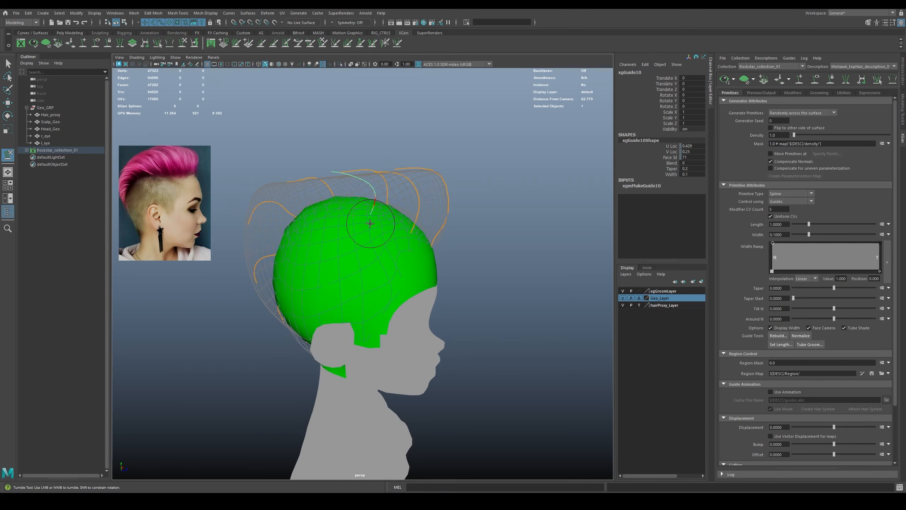
Add a third right side guide beside the crown and sculpt it backwards along the hair proxy's upper outline.
alt+drag(342, 164, 358, 199)
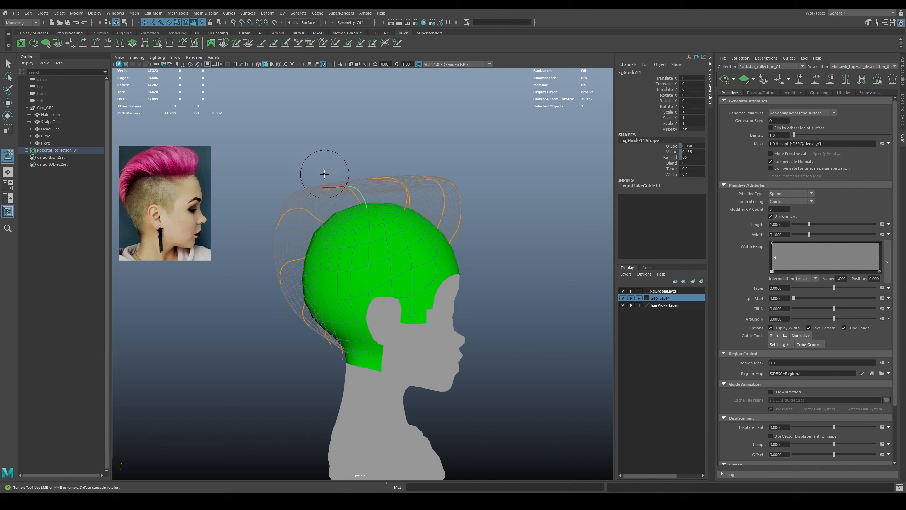
alt+drag(324, 161, 404, 309)
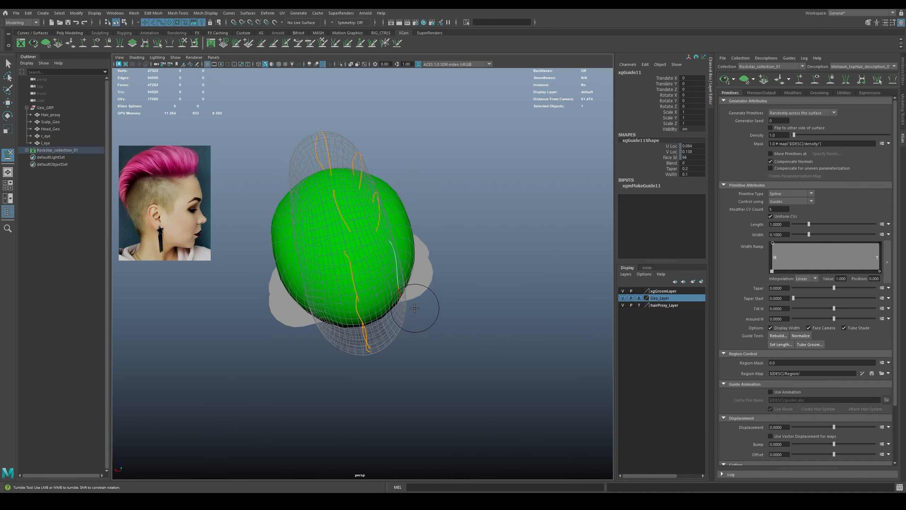
alt+drag(389, 253, 372, 155)
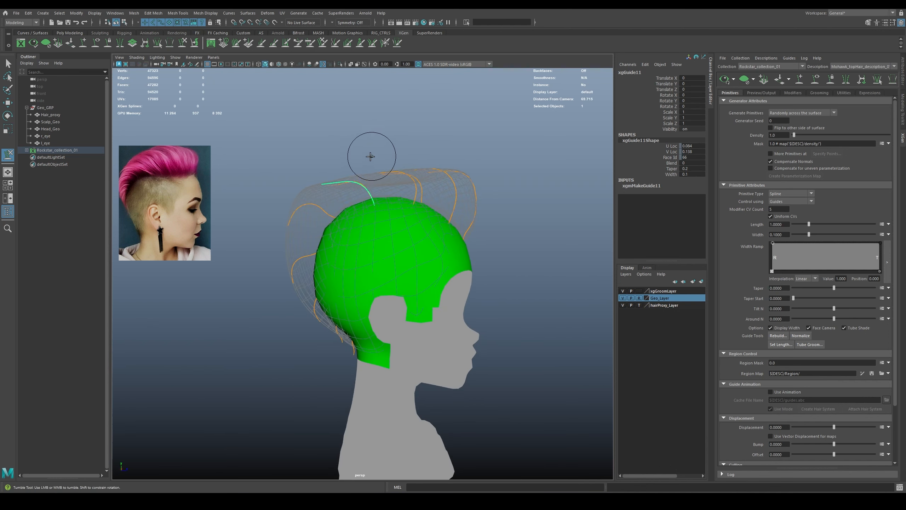
mouse_move(303, 168)
alt+mouse_down()
mouse_move(370, 182)
mouse_move(315, 181)
alt+mouse_up()
Add a guide on the right side of the scalp just behind the crown.
key(q)
shift+right_drag(353, 203, 341, 212)
alt+drag(340, 212, 384, 242)
alt+right_drag(383, 243, 410, 265)
alt+drag(414, 236, 360, 231)
alt+right_drag(360, 232, 342, 229)
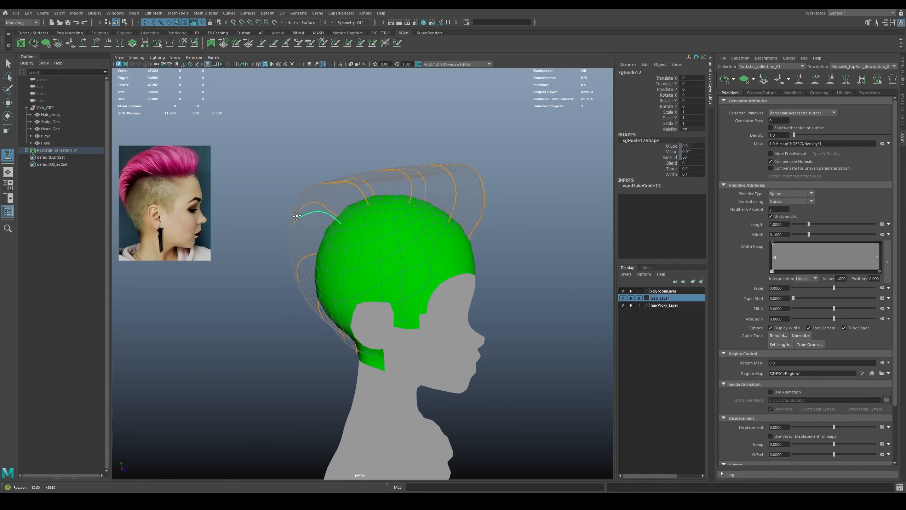
Sculpt the right side guide behind the crown to follow the hair proxy's side and back outlines.
key(r)
alt+drag(363, 252, 360, 230)
mouse_move(376, 253)
alt+mouse_down()
mouse_move(366, 255)
mouse_move(373, 250)
alt+mouse_up()
mouse_move(337, 211)
alt+mouse_down()
mouse_move(279, 217)
mouse_move(280, 237)
alt+mouse_up()
shift+right_drag(285, 229, 302, 212)
mouse_move(314, 161)
alt+mouse_down()
mouse_move(338, 193)
mouse_move(343, 217)
mouse_move(279, 214)
mouse_move(348, 251)
alt+mouse_up()
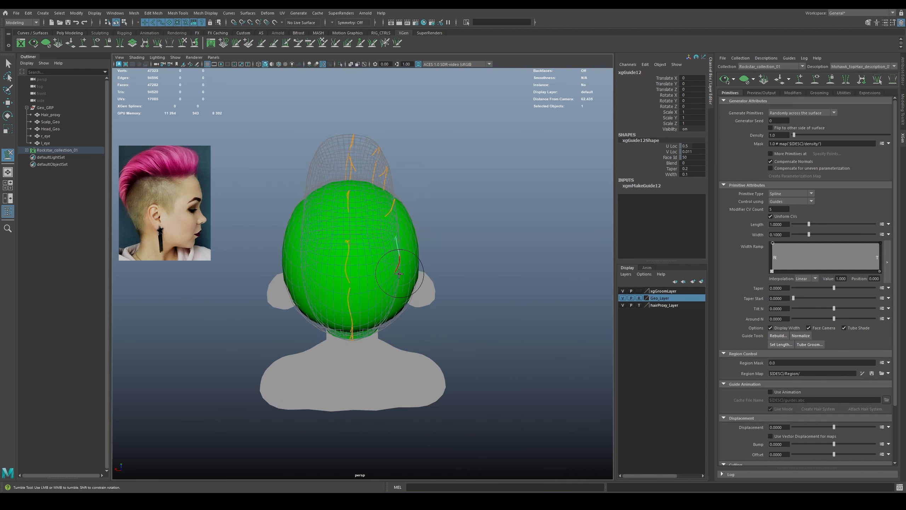
alt+drag(388, 297, 391, 259)
mouse_move(387, 315)
alt+mouse_down()
mouse_move(277, 282)
mouse_move(275, 224)
alt+mouse_up()
mouse_move(310, 190)
alt+mouse_down()
mouse_move(331, 174)
mouse_move(281, 226)
mouse_move(314, 218)
mouse_move(399, 232)
mouse_move(370, 243)
mouse_move(353, 296)
mouse_move(374, 193)
mouse_move(333, 223)
mouse_move(294, 225)
mouse_move(264, 258)
alt+mouse_up()
Add a guide on the right back side of the scalp below the crown side guide and shape it to the proxy.
click(349, 253)
key(q)
alt+drag(283, 289, 392, 304)
key(g)
Add a lower guide on the right back side of the scalp and sculpt it downwards along the hair proxy.
click(358, 298)
key(r)
middle_drag(406, 332, 407, 332)
key(y)
mouse_move(364, 326)
alt+mouse_down()
mouse_move(338, 298)
mouse_move(304, 330)
mouse_move(384, 335)
alt+mouse_up()
key(y)
Add a guide on the right side of the nape and sculpt it close to the neck.
click(352, 307)
key(r)
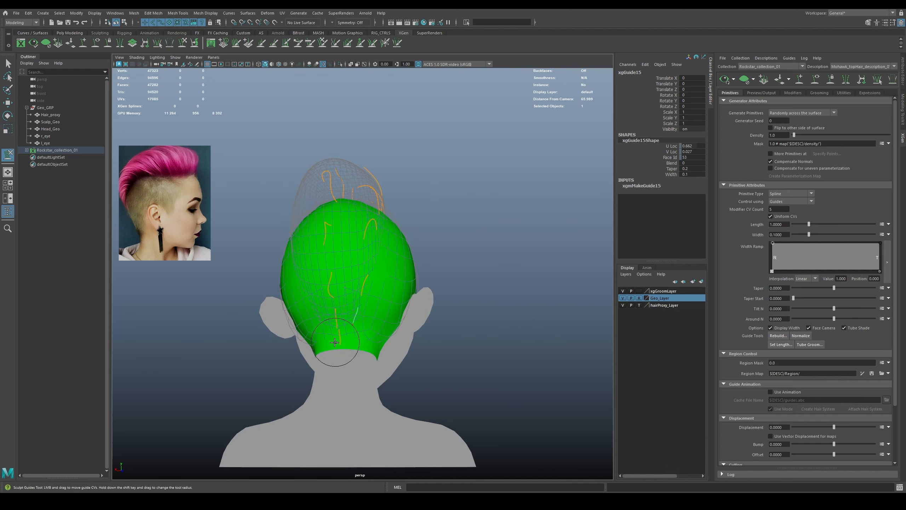
click(355, 336)
mouse_move(348, 370)
alt+mouse_down()
mouse_move(289, 368)
mouse_move(344, 360)
alt+mouse_up()
click(331, 358)
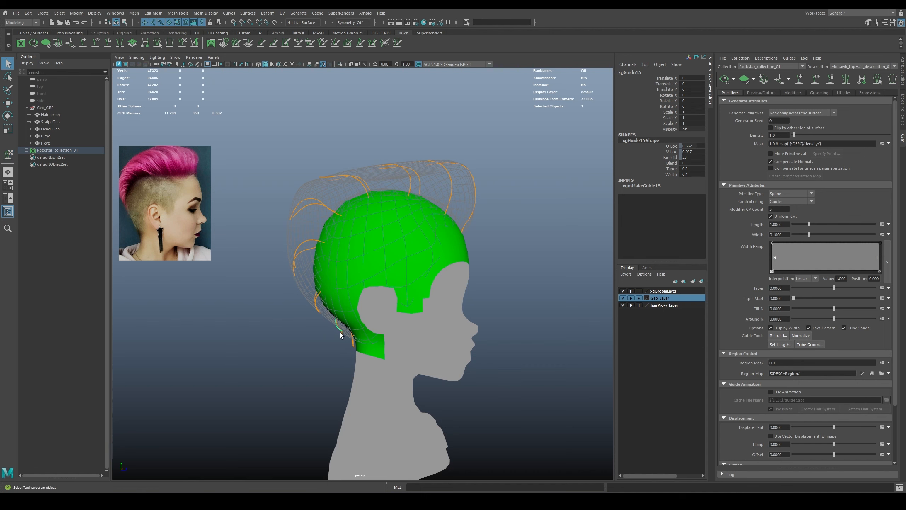
key(q)
click(313, 324)
Add an extra guide between the existing guides on the upper right side of the scalp and deselect it.
mouse_move(313, 324)
alt+mouse_down()
mouse_move(374, 328)
mouse_move(265, 223)
mouse_move(285, 232)
mouse_move(279, 247)
mouse_move(324, 224)
mouse_move(469, 220)
mouse_move(360, 222)
alt+mouse_up()
scroll(375, 253, down, 4)
alt+middle_drag(376, 259, 374, 271)
scroll(375, 265, up, 4)
click(409, 253)
key(r)
key(y)
mouse_move(335, 354)
alt+mouse_down()
mouse_move(374, 244)
mouse_move(358, 239)
mouse_move(443, 247)
alt+mouse_up()
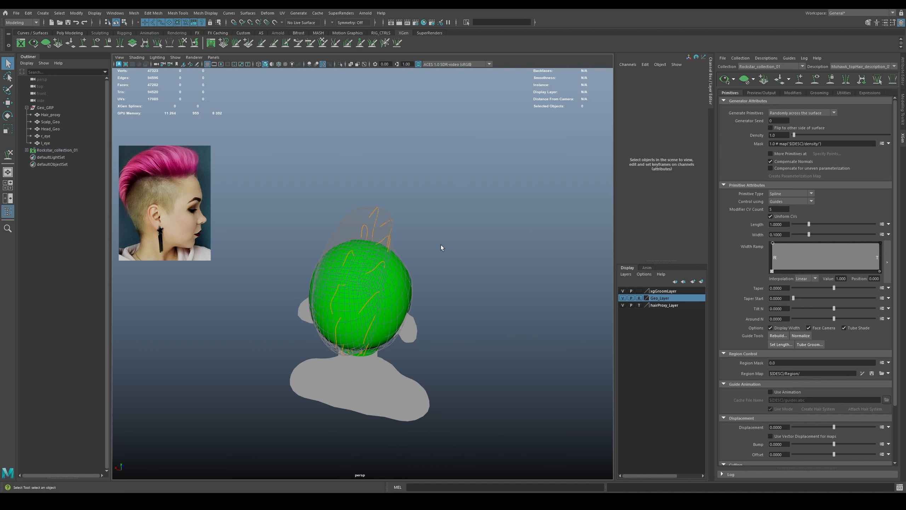
Add an in-between guide on the centre line near the front of the scalp and sculpt the frontmost centre guide.
alt+middle_drag(444, 247, 354, 263)
alt+drag(354, 264, 371, 250)
scroll(402, 308, up, 5)
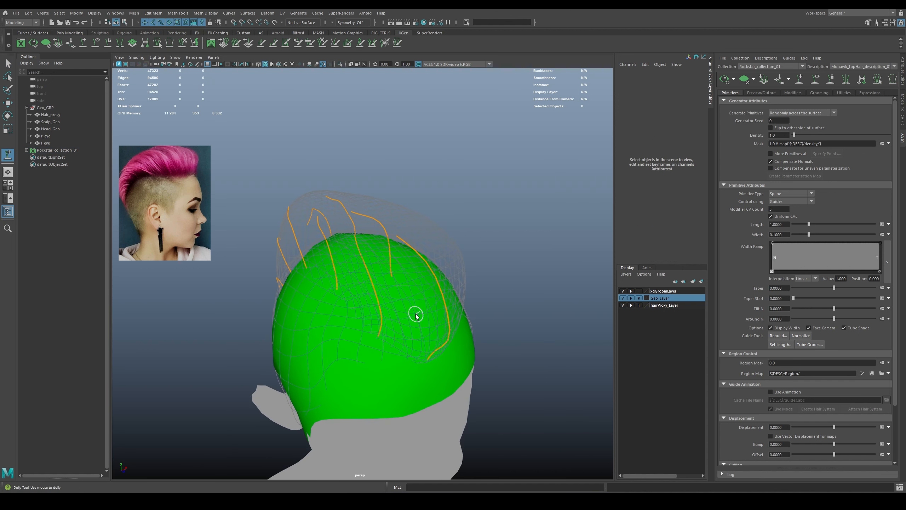
click(415, 313)
alt+drag(416, 313, 443, 298)
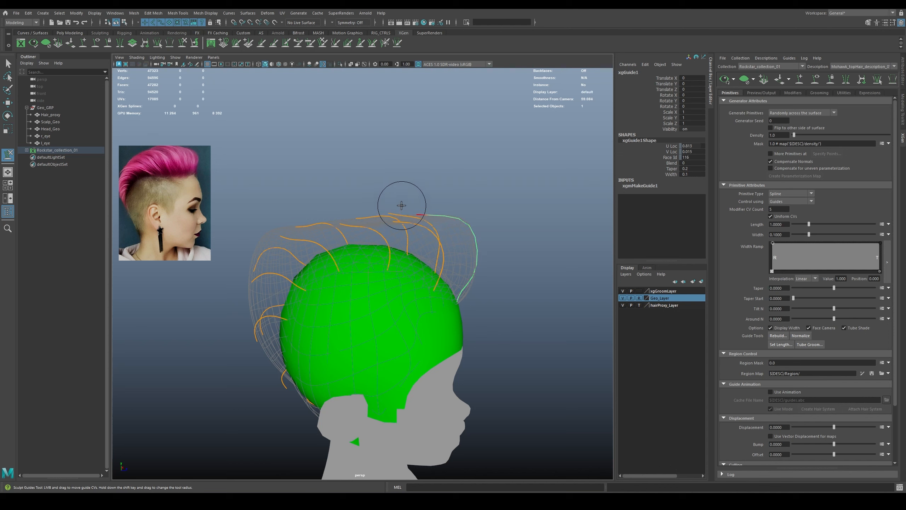
mouse_move(402, 205)
alt+mouse_down()
mouse_move(346, 245)
mouse_move(352, 271)
mouse_move(372, 260)
mouse_move(380, 239)
mouse_move(366, 213)
mouse_move(329, 199)
mouse_move(358, 187)
alt+mouse_up()
Add another in-between guide over the crown and refine the frontmost guide's curve to match the hair proxy.
click(365, 261)
right_click(352, 270)
click(326, 192)
key(y)
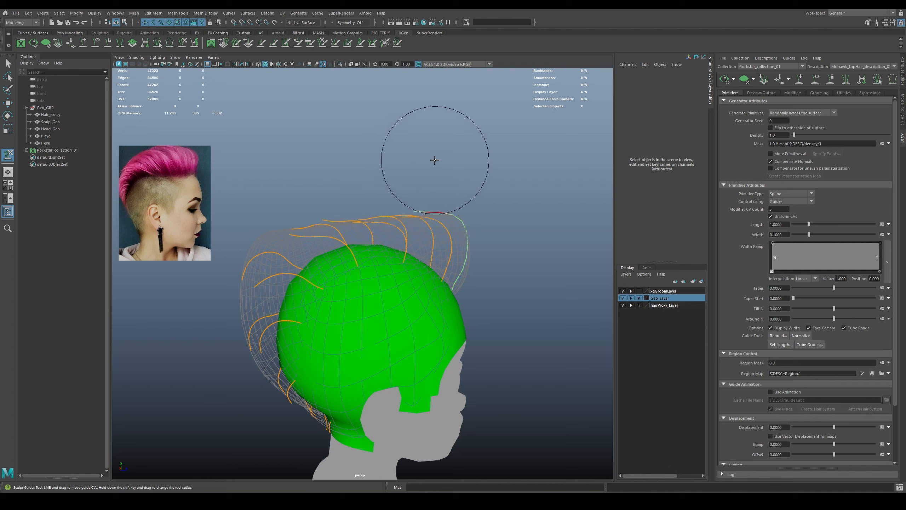
key(q)
mouse_move(357, 178)
alt+mouse_down()
mouse_move(401, 226)
mouse_move(331, 296)
alt+mouse_up()
key(y)
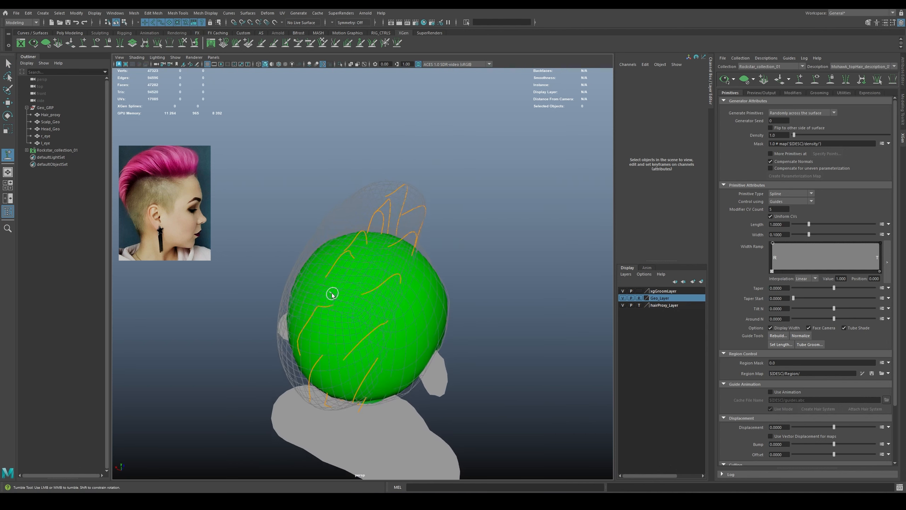
Add a guide on the centre line at the upper back of the scalp and sculpt it to the hair proxy's outline.
alt+right_drag(332, 295, 340, 282)
click(340, 281)
alt+drag(340, 281, 268, 247)
key(y)
alt+middle_drag(273, 262, 295, 261)
key(r)
drag(352, 257, 360, 257)
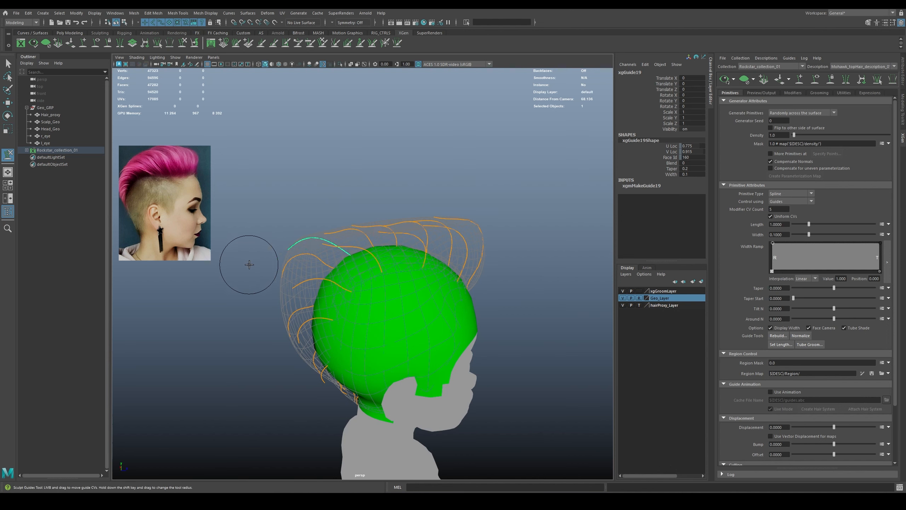
alt+drag(249, 264, 302, 280)
Add an in-between guide on the centre line at the back of the head and curve it downwards along the proxy.
key(q)
click(345, 232)
click(357, 280)
key(r)
middle_drag(373, 284, 380, 284)
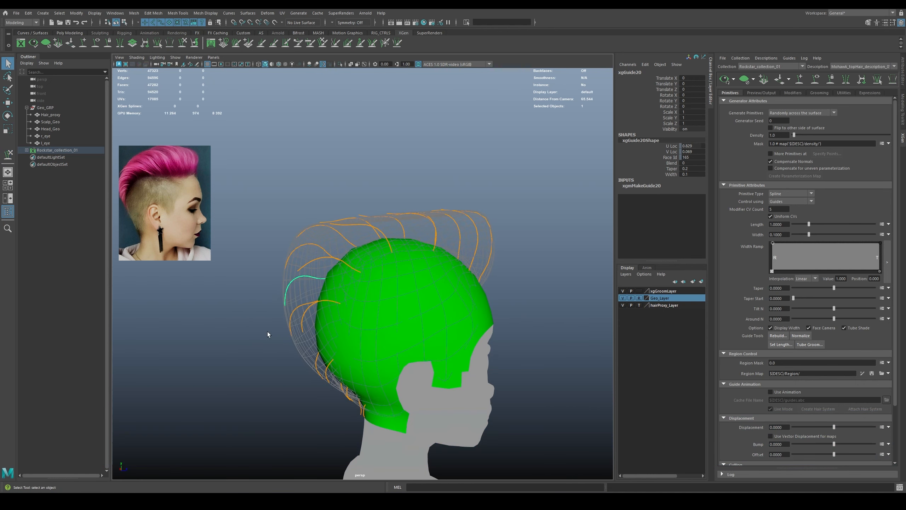
Fill the lower back of the centre line with in-between guides and sculpt them to the hair proxy.
mouse_move(326, 285)
alt+mouse_down()
mouse_move(357, 299)
mouse_move(313, 300)
alt+mouse_up()
click(182, 42)
alt+drag(305, 360, 289, 372)
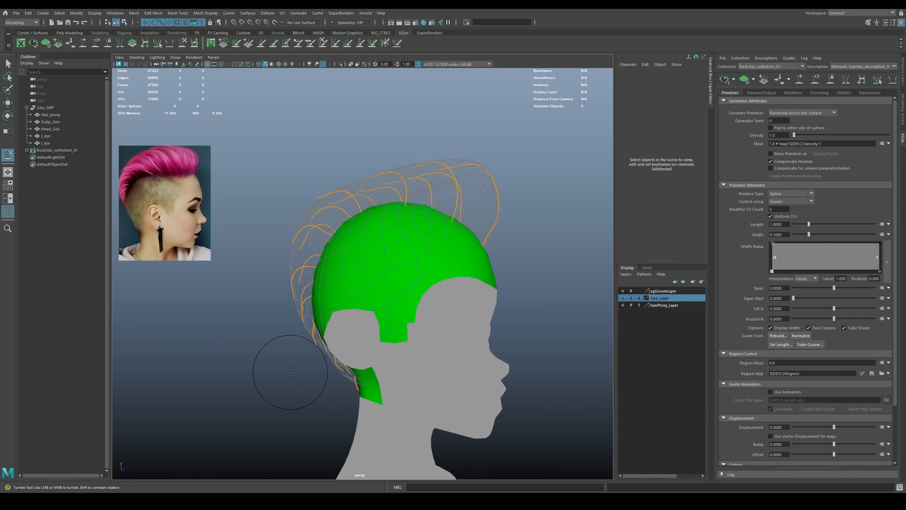
Select the right side nape guide, sculpt it closer to the neck and deselect it.
click(338, 369)
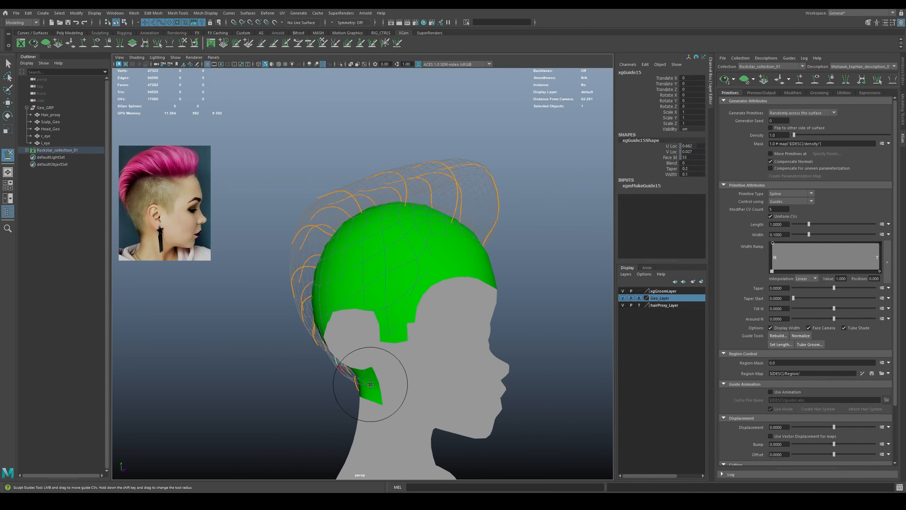
alt+right_drag(360, 380, 310, 357)
key(q)
click(291, 313)
alt+drag(291, 314, 250, 320)
Add a guide at the right front side of the scalp and sculpt it to the hair proxy's front volume.
mouse_move(386, 350)
alt+mouse_down()
mouse_move(426, 336)
mouse_move(389, 353)
mouse_move(455, 299)
alt+mouse_up()
click(390, 357)
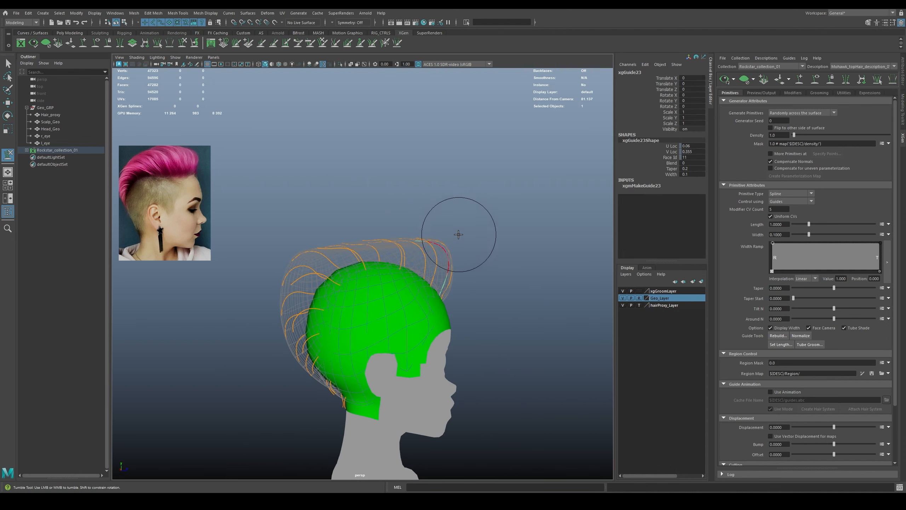
alt+drag(413, 235, 392, 236)
key(r)
middle_drag(481, 244, 461, 238)
key(y)
mouse_move(460, 238)
alt+mouse_down()
mouse_move(289, 270)
mouse_move(353, 243)
mouse_move(378, 265)
mouse_move(429, 227)
mouse_move(464, 317)
mouse_move(476, 270)
alt+mouse_up()
key(r)
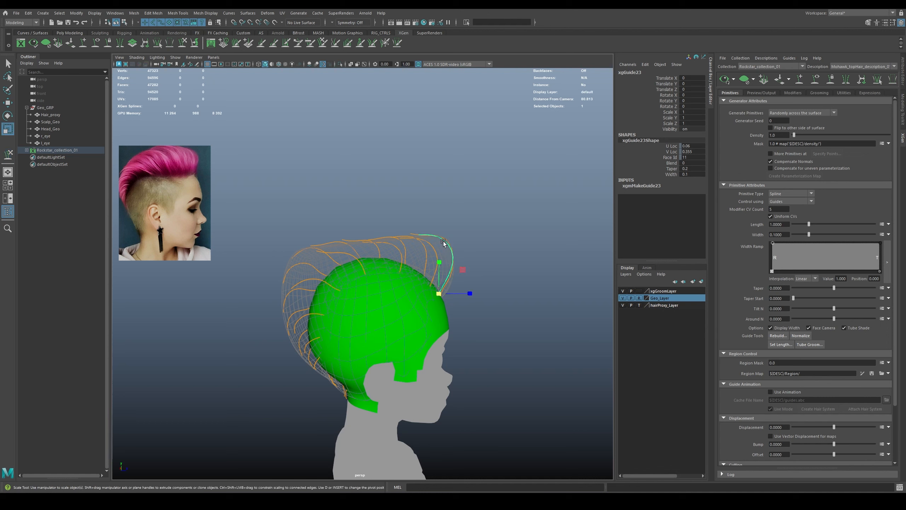
Move the front side guide's tip control vertices to smooth its curve along the hair proxy's top.
key(q)
key(F8)
drag(406, 223, 426, 245)
key(w)
drag(415, 235, 410, 234)
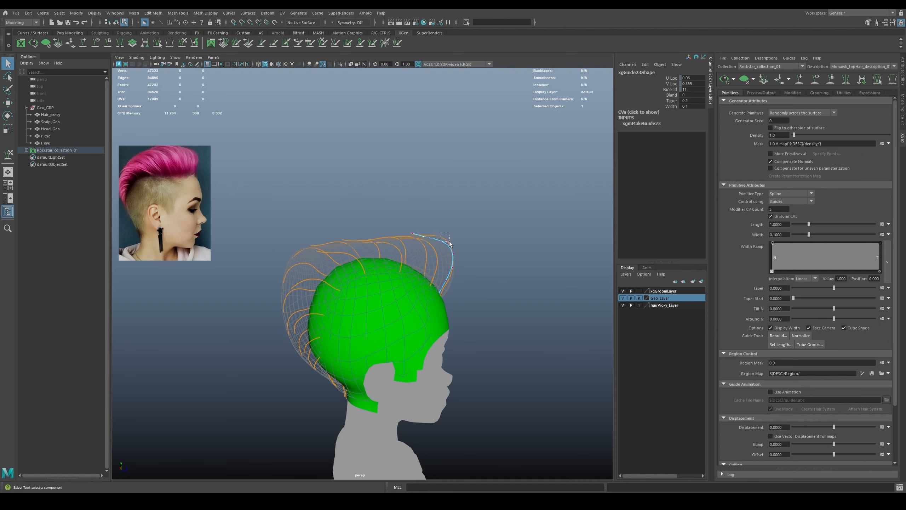
Add an in-between guide on the right side of the scalp towards the back of the crown.
key(q)
alt+drag(416, 248, 441, 215)
mouse_move(303, 239)
alt+mouse_down()
mouse_move(358, 245)
mouse_move(334, 315)
mouse_move(344, 311)
mouse_move(329, 283)
mouse_move(346, 301)
mouse_move(316, 296)
mouse_move(372, 267)
mouse_move(302, 253)
alt+mouse_up()
click(368, 295)
key(r)
key(q)
key(y)
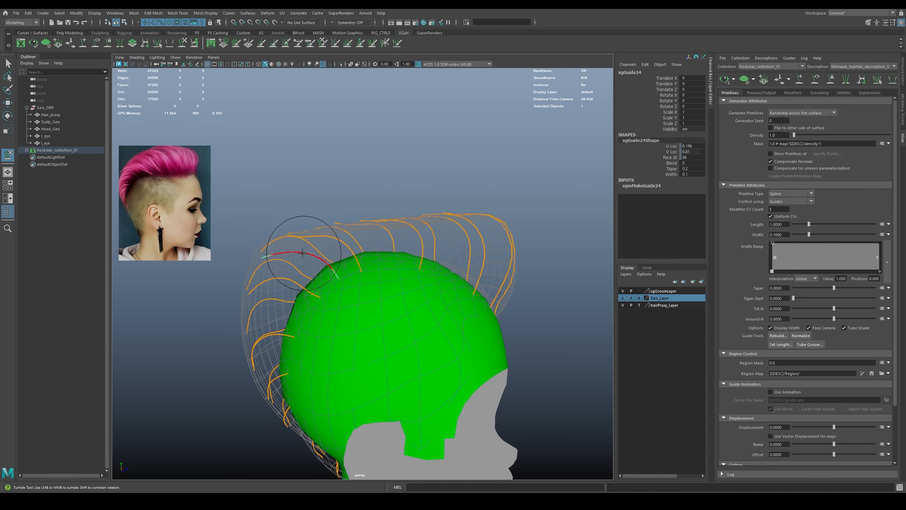
Sculpt the new right side guide to match the hair proxy from the side and from above.
alt+drag(330, 311, 320, 303)
key(y)
mouse_move(274, 234)
alt+mouse_down()
mouse_move(244, 293)
mouse_move(232, 286)
alt+mouse_up()
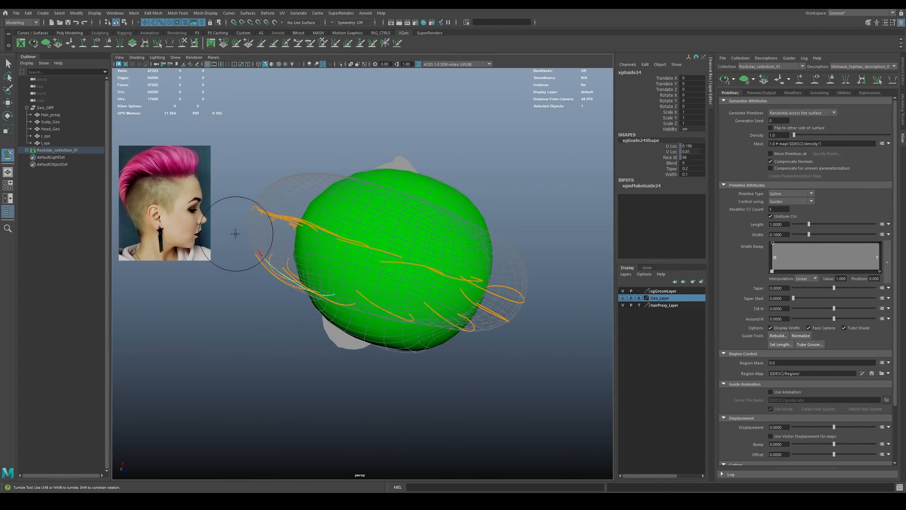
alt+drag(234, 233, 275, 229)
alt+right_drag(275, 229, 284, 232)
mouse_move(284, 232)
alt+mouse_down()
mouse_move(366, 217)
mouse_move(389, 286)
mouse_move(424, 281)
mouse_move(425, 295)
mouse_move(182, 305)
mouse_move(341, 239)
mouse_move(339, 230)
mouse_move(283, 262)
mouse_move(372, 252)
mouse_move(380, 281)
mouse_move(215, 372)
mouse_move(241, 367)
alt+mouse_up()
Select all the right side guides and mirror them to the left side of the head.
key(q)
click(467, 279)
key(y)
key(q)
click(364, 202)
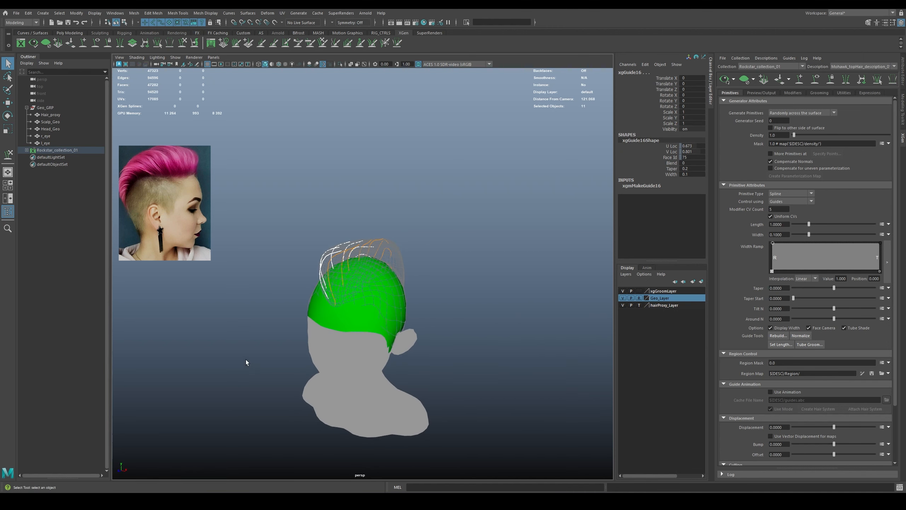
click(845, 82)
alt+drag(453, 222, 569, 279)
Hide hairProxy_Layer to check the mirrored guides and save the scene.
click(623, 306)
alt+drag(391, 273, 474, 284)
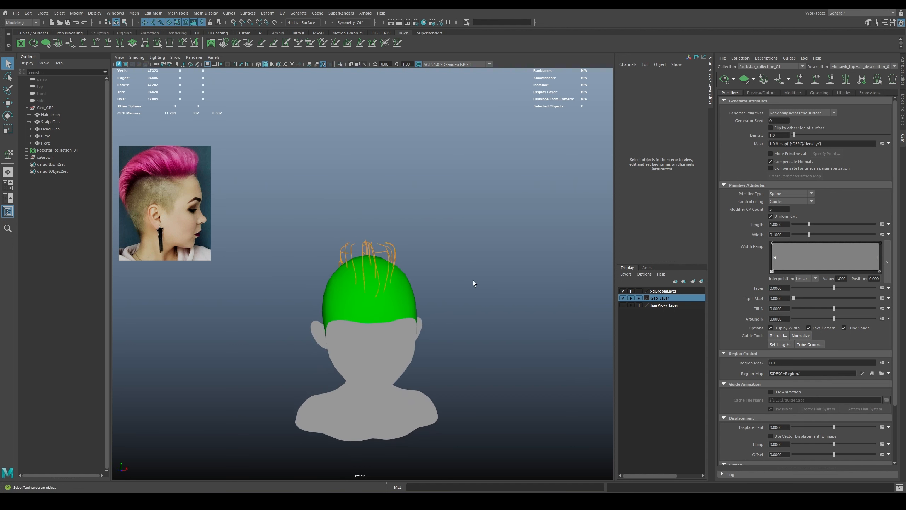
alt+right_drag(473, 284, 399, 272)
mouse_move(400, 271)
alt+mouse_down()
mouse_move(372, 267)
mouse_move(411, 280)
alt+mouse_up()
key(ctrl+s)
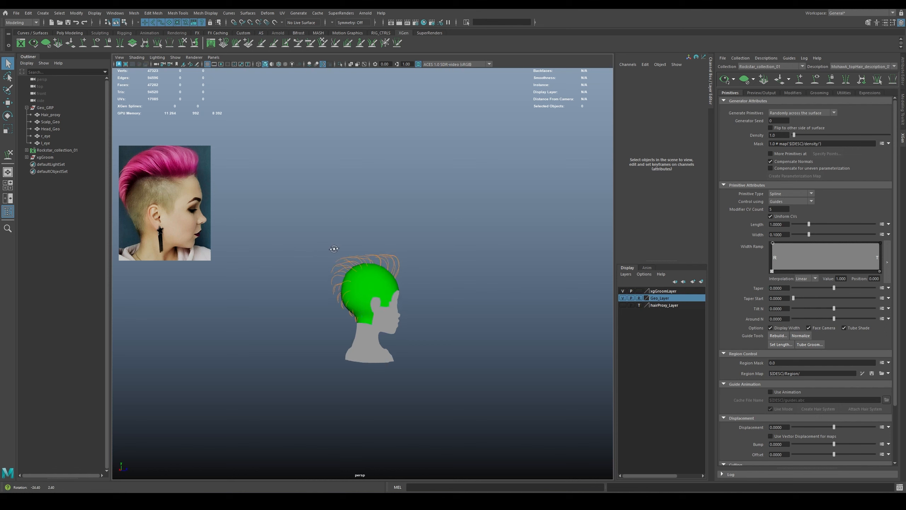
alt+drag(457, 255, 371, 289)
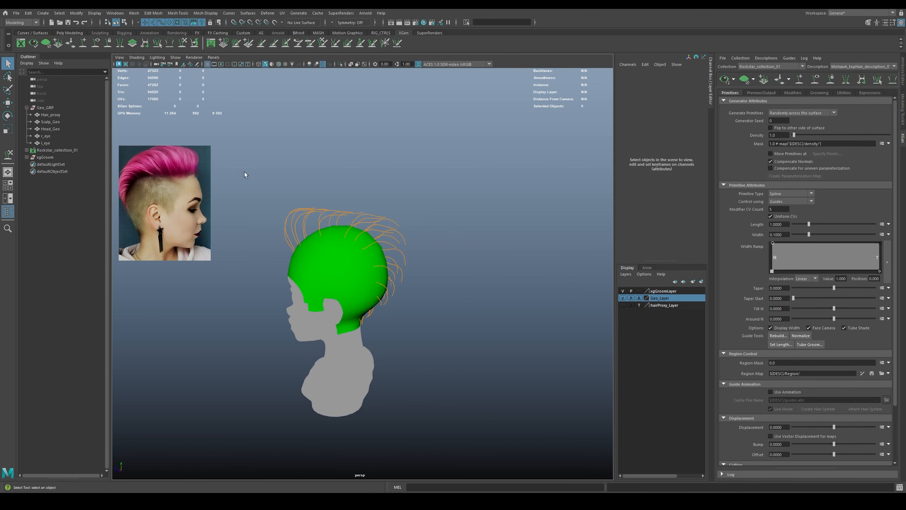
Select all the guides, rebuild them with a uniform CV count and deselect them.
drag(244, 171, 440, 323)
alt+drag(414, 325, 446, 328)
click(781, 338)
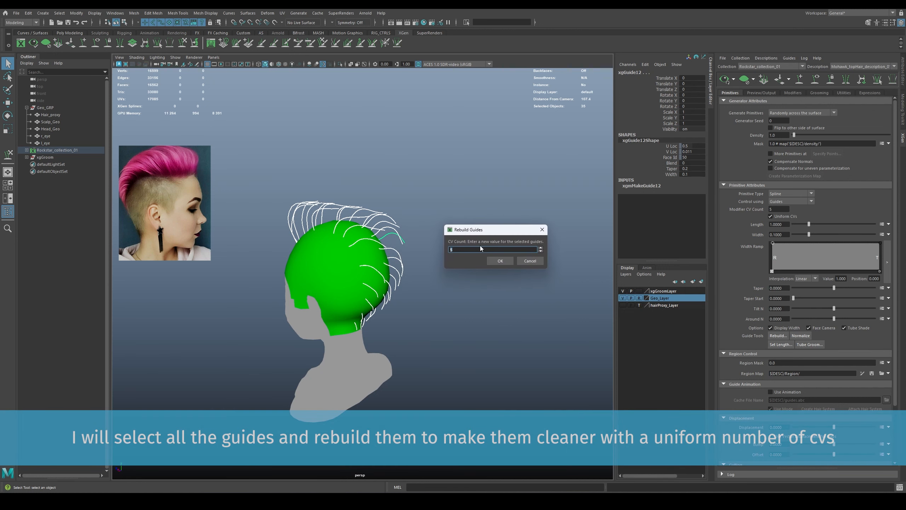
key(Return)
alt+drag(463, 238, 381, 280)
click(440, 228)
Examine the rebuilt guides against the hair proxy from above, the sides and the back.
alt+right_drag(281, 344, 327, 357)
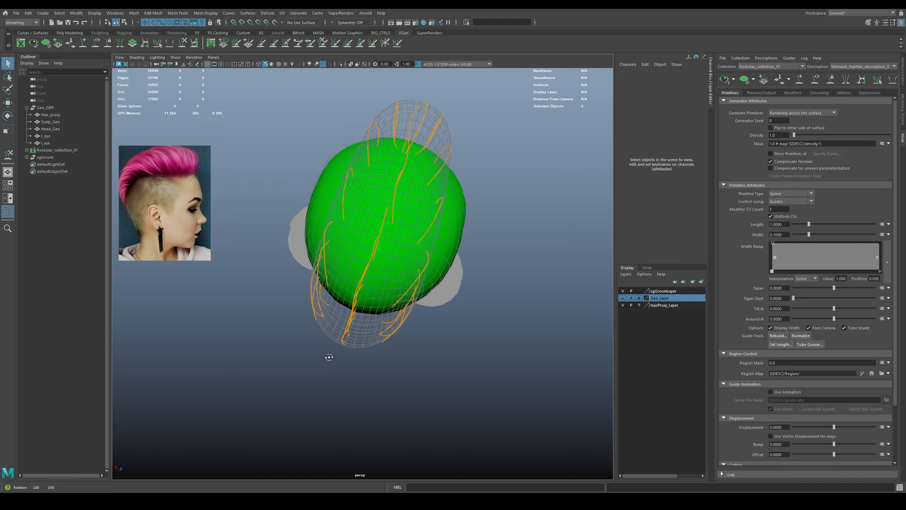
mouse_move(327, 357)
alt+mouse_down()
mouse_move(395, 370)
mouse_move(375, 387)
mouse_move(364, 365)
mouse_move(319, 348)
mouse_move(376, 334)
mouse_move(439, 340)
alt+mouse_up()
key(y)
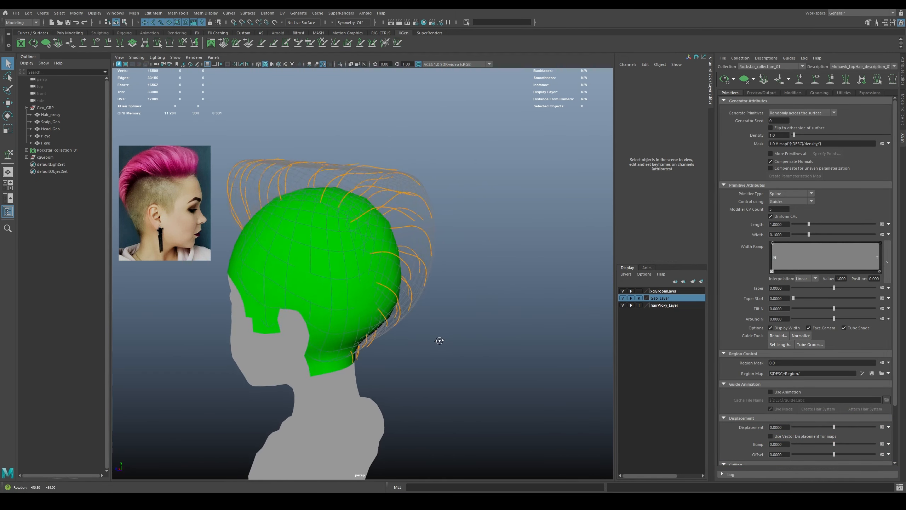
alt+right_drag(439, 340, 389, 311)
alt+drag(389, 310, 480, 294)
alt+middle_drag(480, 295, 499, 256)
mouse_move(499, 256)
alt+mouse_down()
mouse_move(460, 252)
mouse_move(492, 263)
mouse_move(471, 265)
mouse_move(497, 264)
alt+mouse_up()
alt+middle_drag(496, 264, 499, 257)
alt+drag(499, 257, 502, 259)
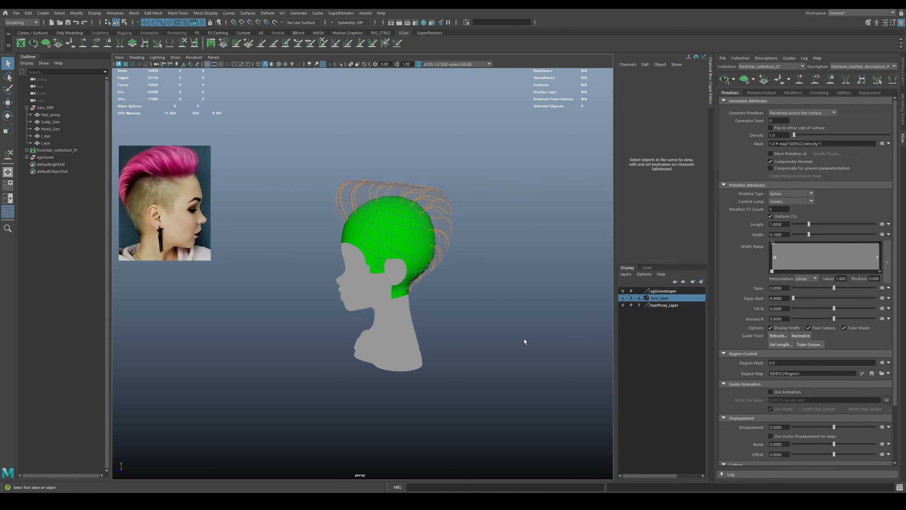